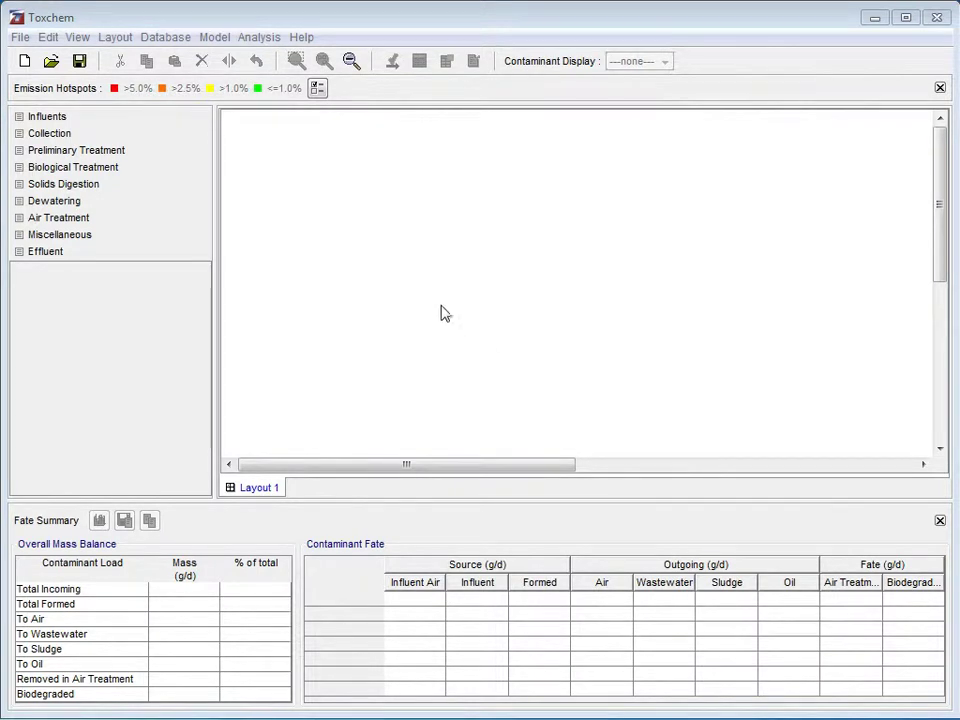
- Place a wastewater influent, equalization tank and primary clarifier in a row on Layout 1
click(74, 118)
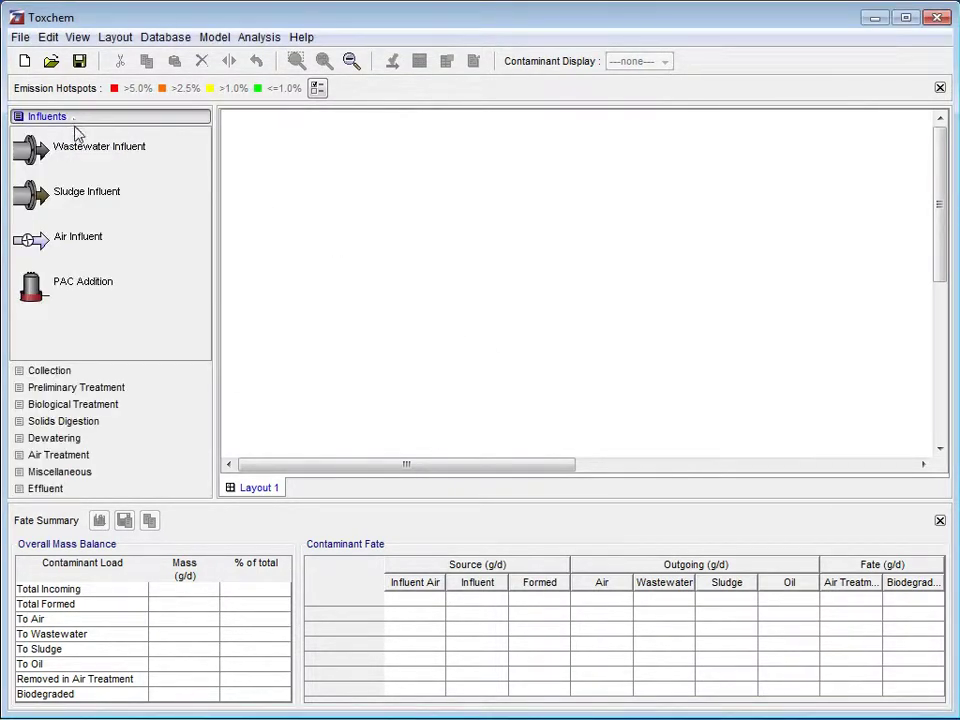
drag(88, 157, 292, 196)
click(97, 378)
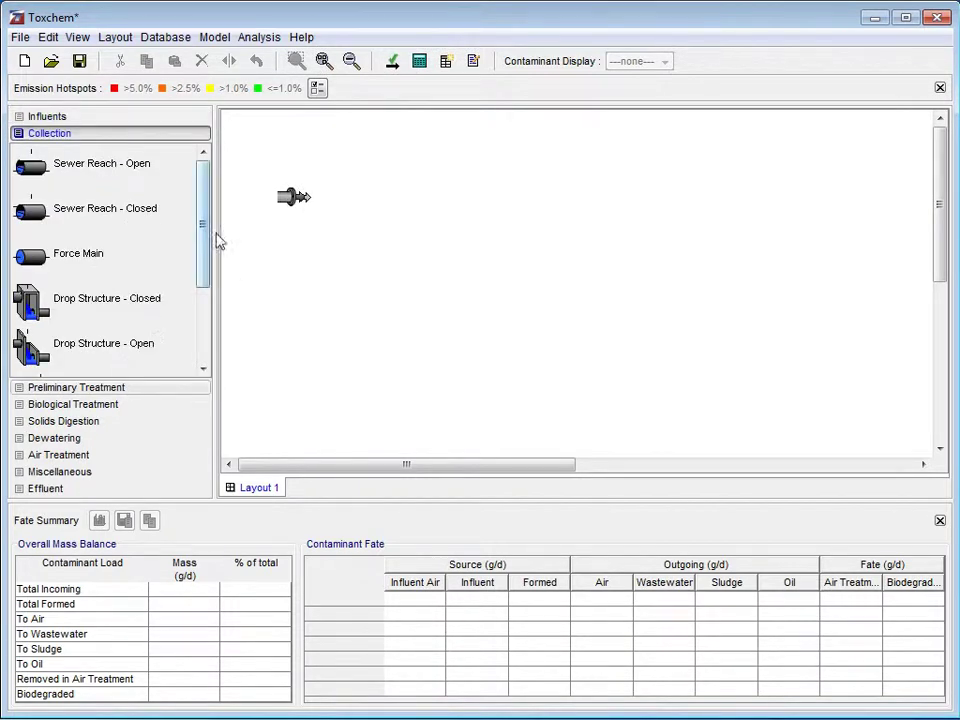
drag(206, 214, 210, 290)
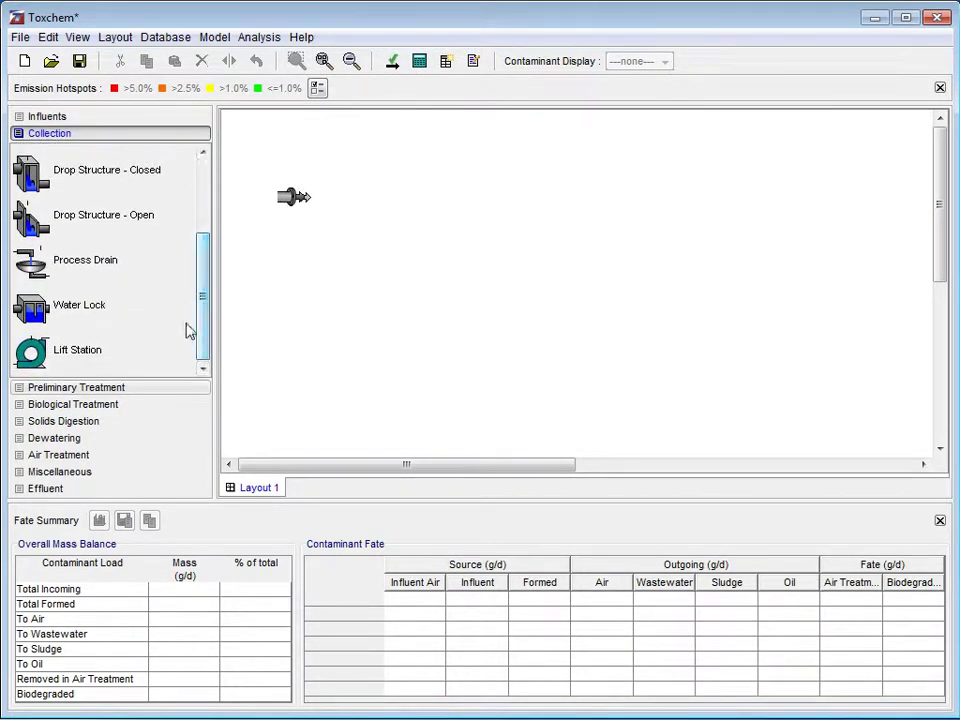
click(148, 389)
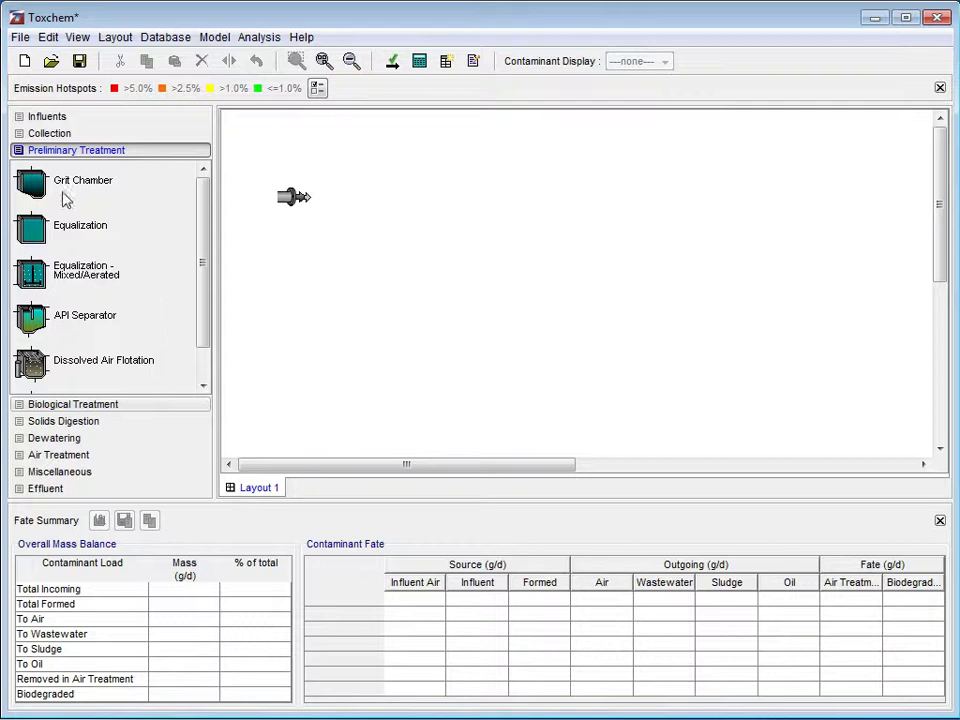
drag(76, 226, 340, 198)
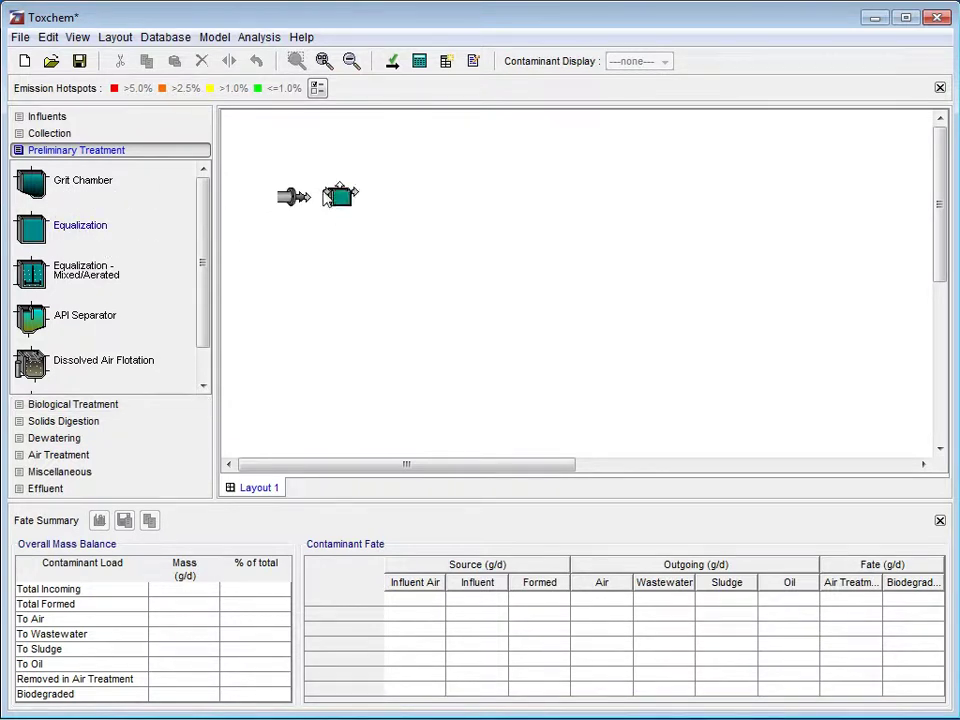
drag(205, 220, 208, 251)
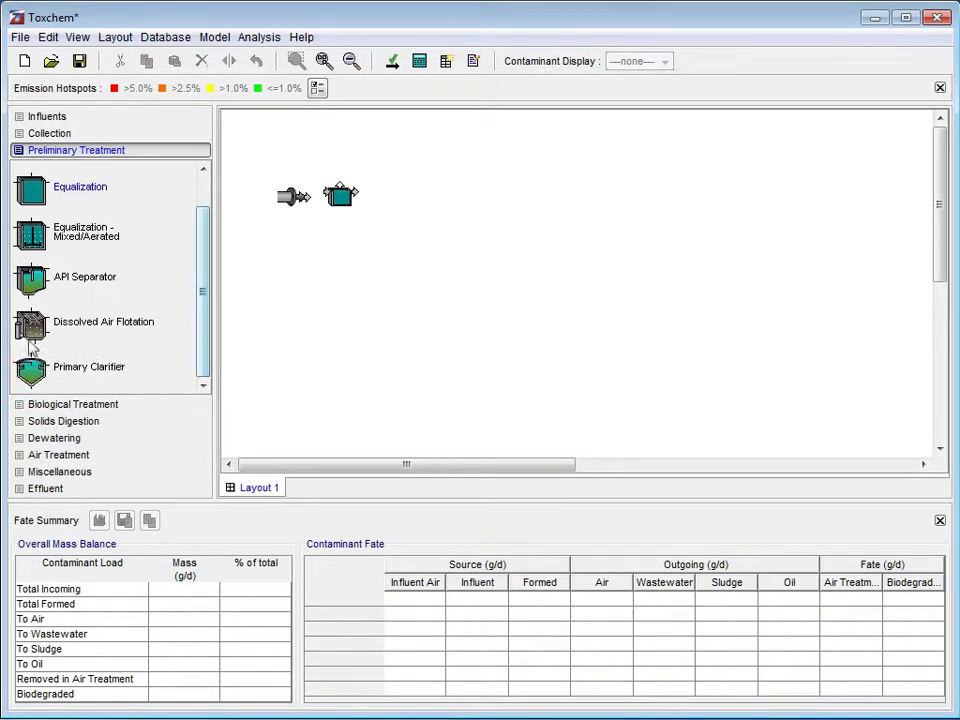
drag(89, 374, 387, 206)
- Add a diffused-aeration activated sludge tank and a secondary clarifier to the end of the row
click(143, 406)
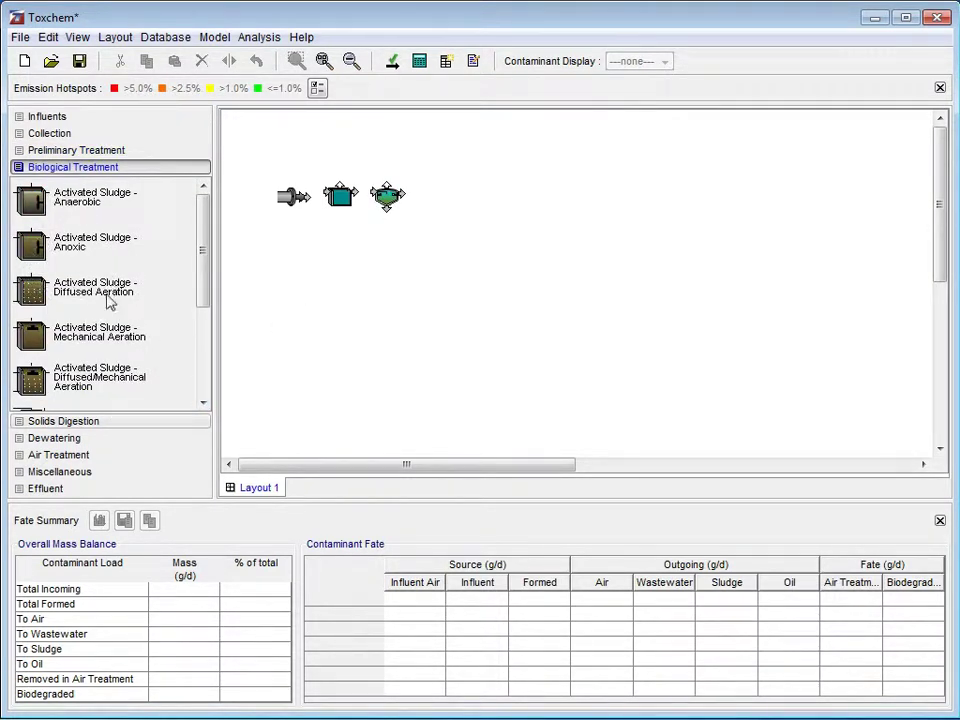
drag(110, 302, 430, 206)
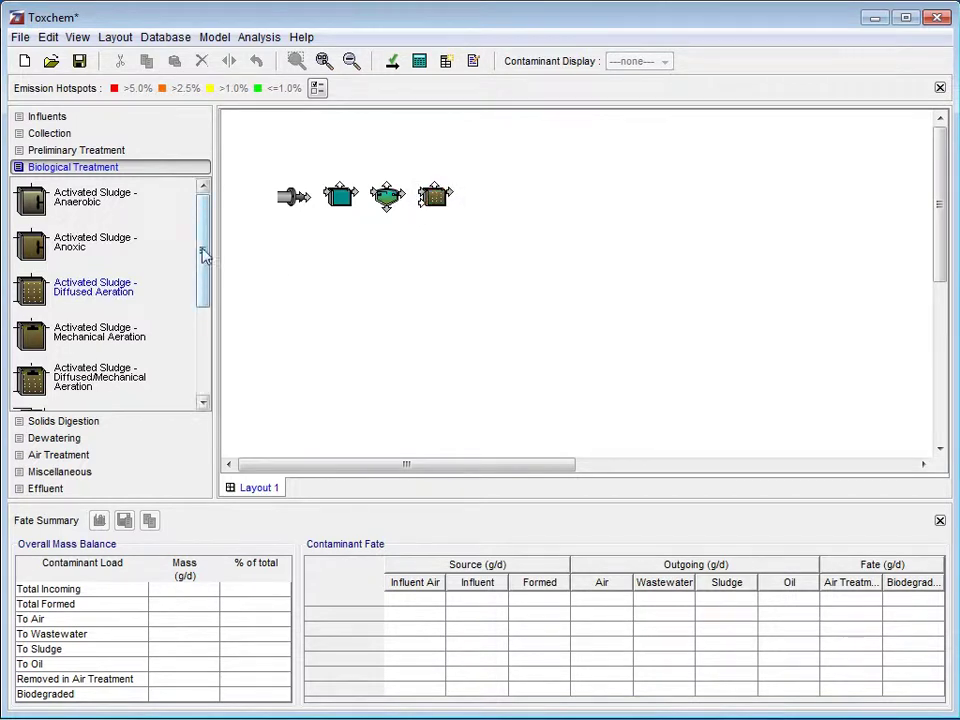
drag(203, 254, 100, 372)
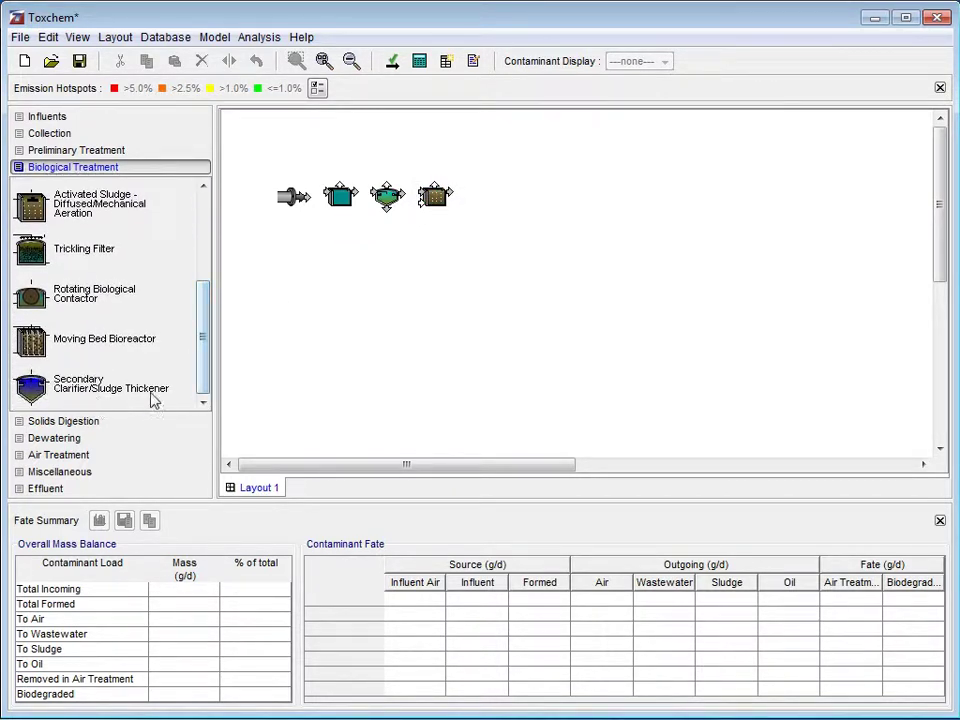
drag(153, 399, 478, 208)
- Add an anaerobic digester, a belt filter press beside it and an air treatment unit above it
click(62, 422)
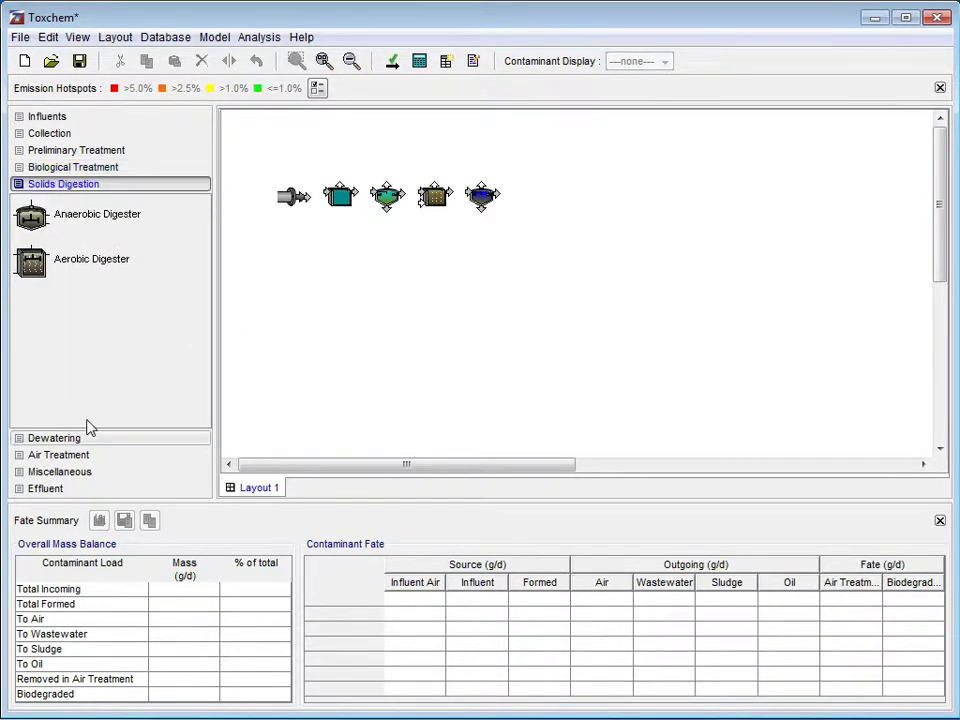
drag(53, 220, 437, 266)
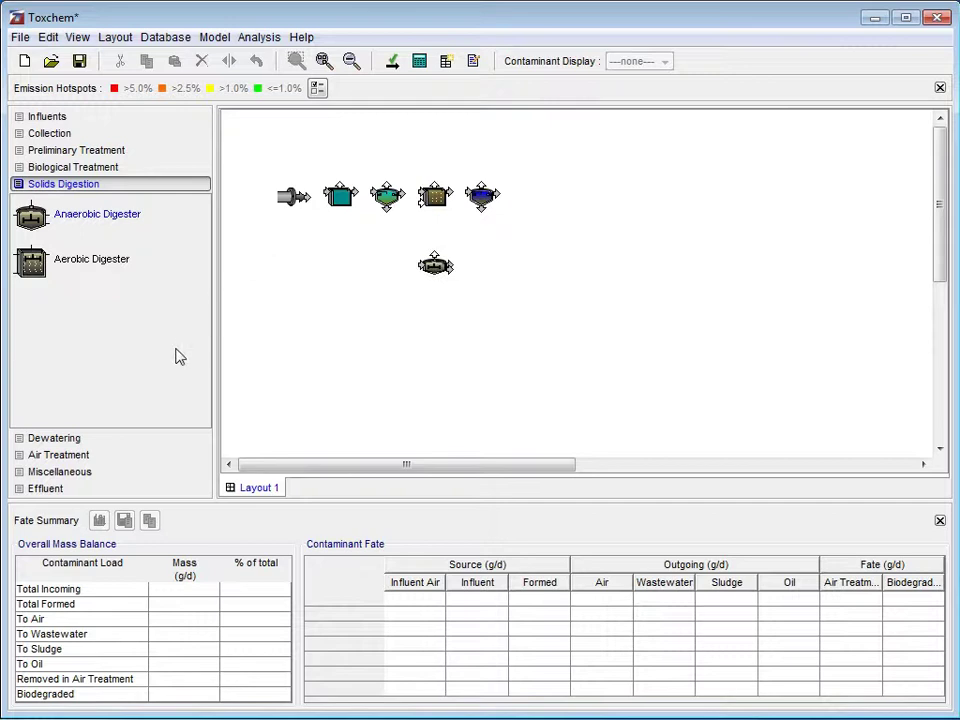
click(60, 438)
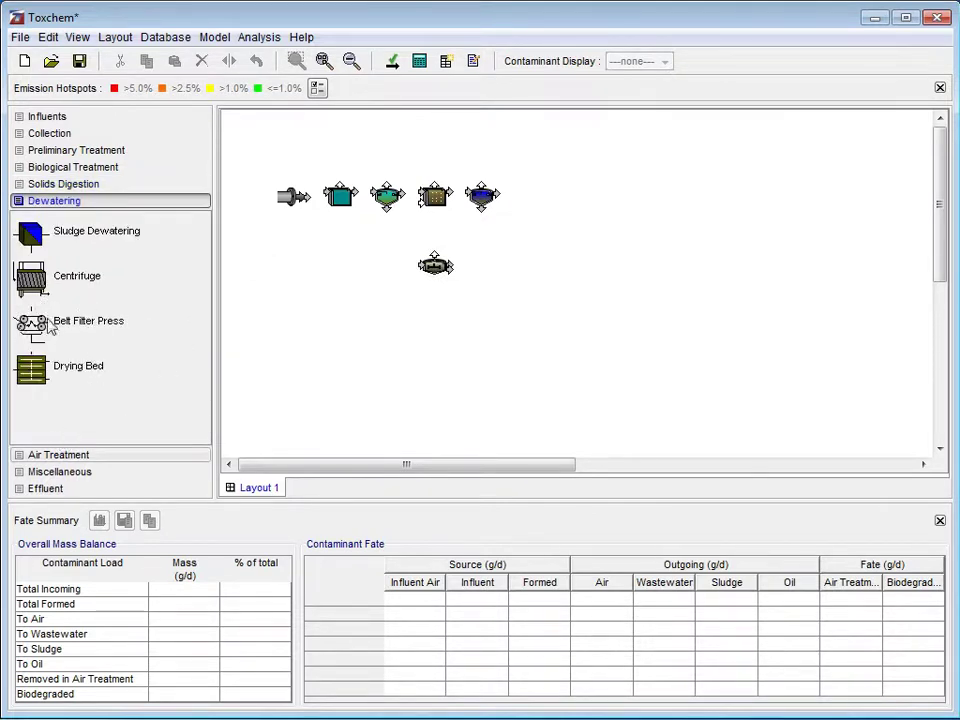
drag(50, 327, 482, 266)
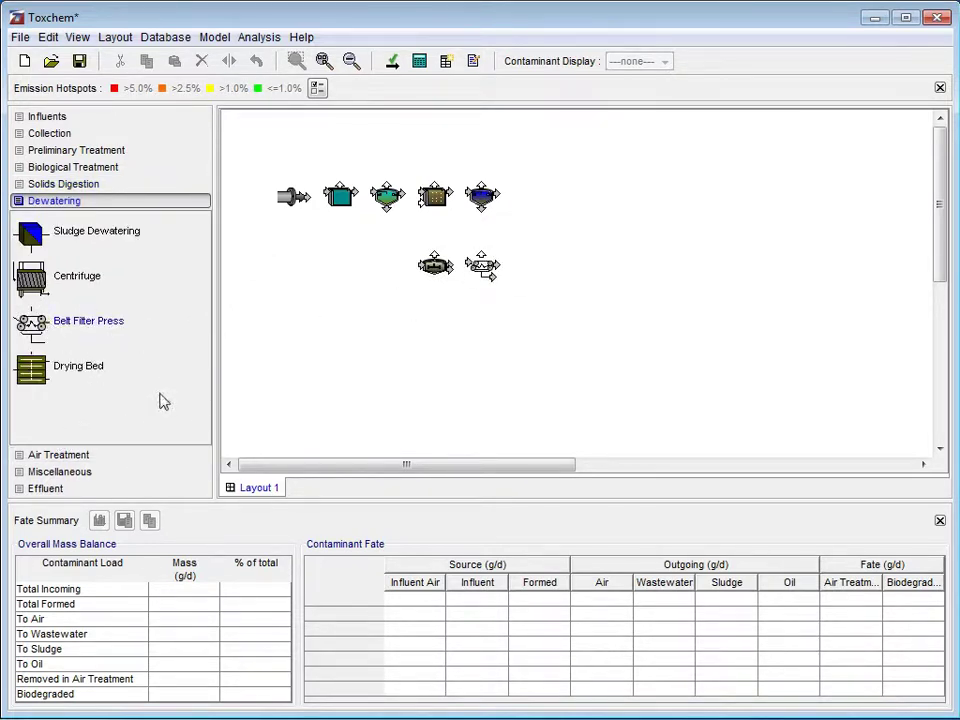
click(60, 455)
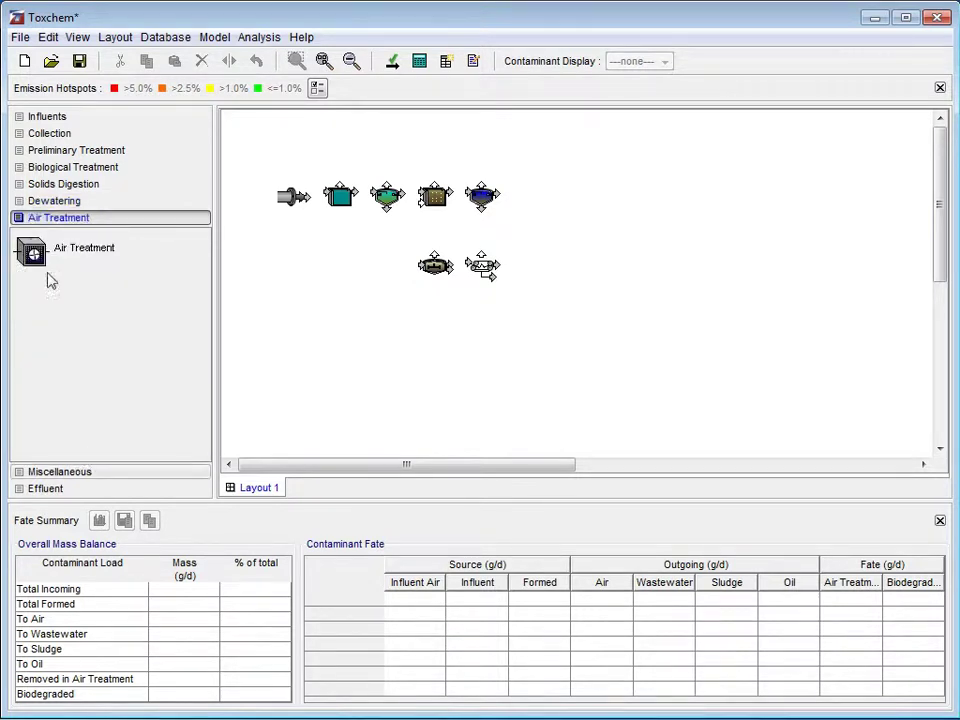
drag(58, 255, 436, 234)
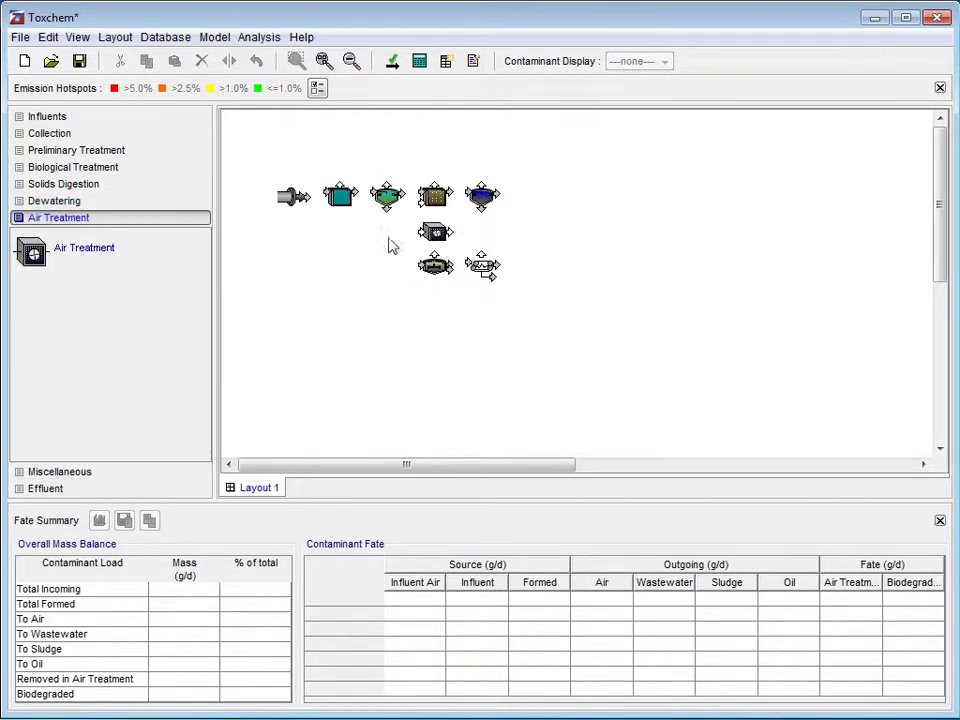
- Add a pass-through point, two air effluents, a wastewater effluent and a sludge effluent
click(90, 472)
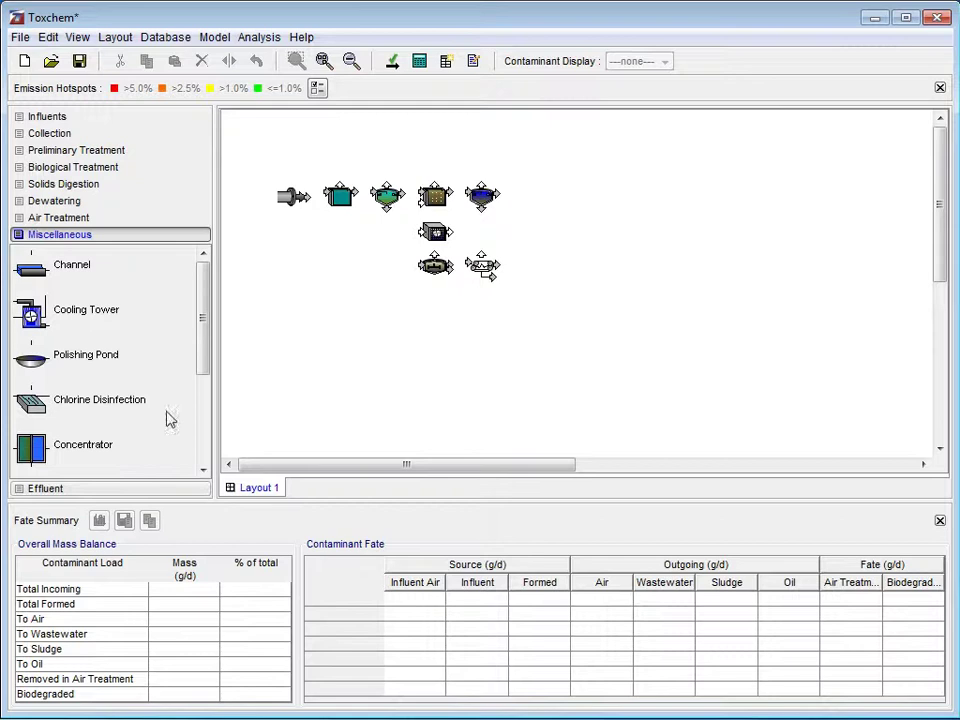
drag(203, 322, 189, 422)
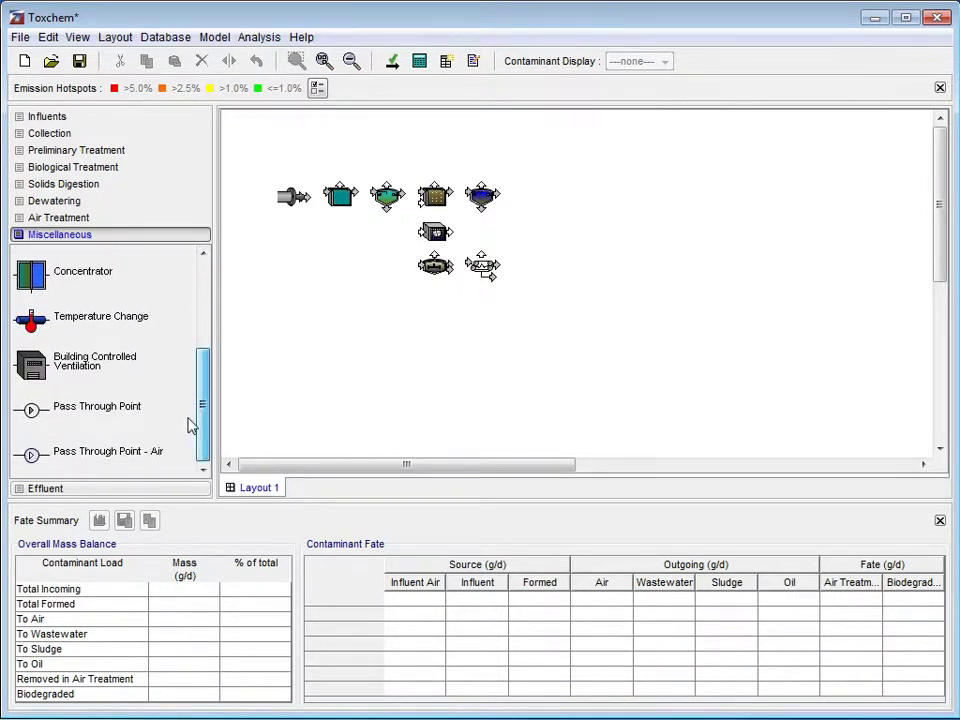
drag(29, 422, 396, 268)
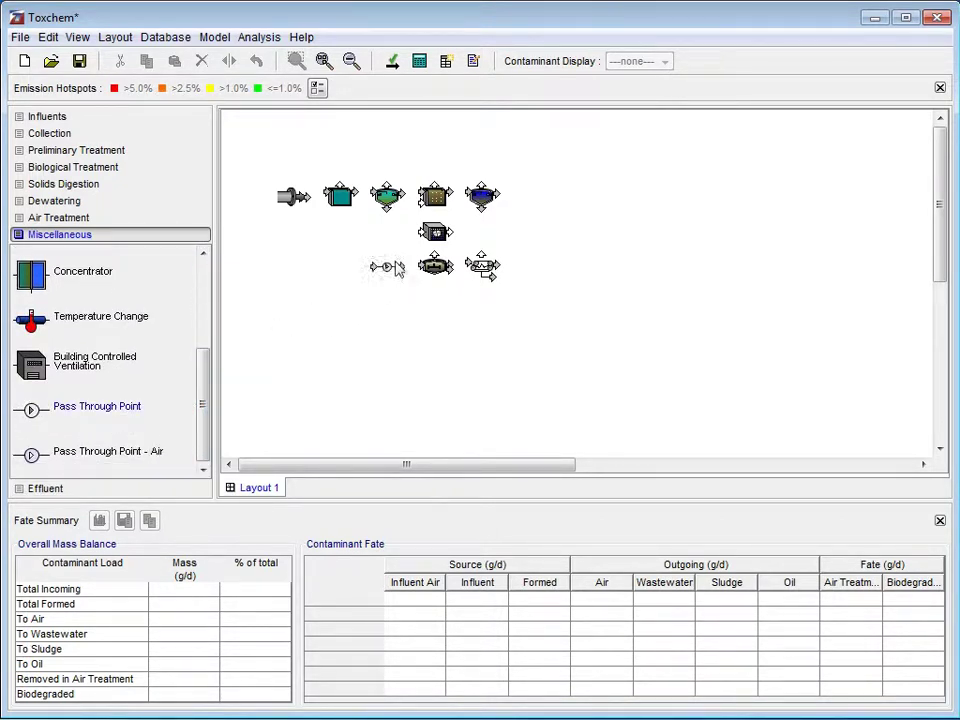
click(76, 489)
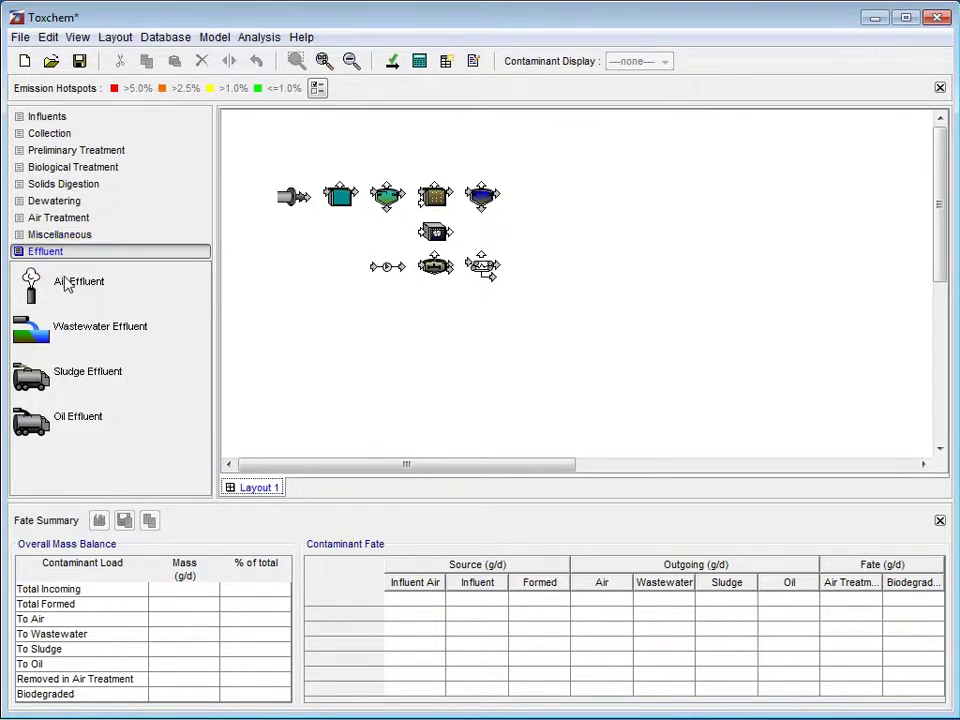
drag(65, 284, 333, 147)
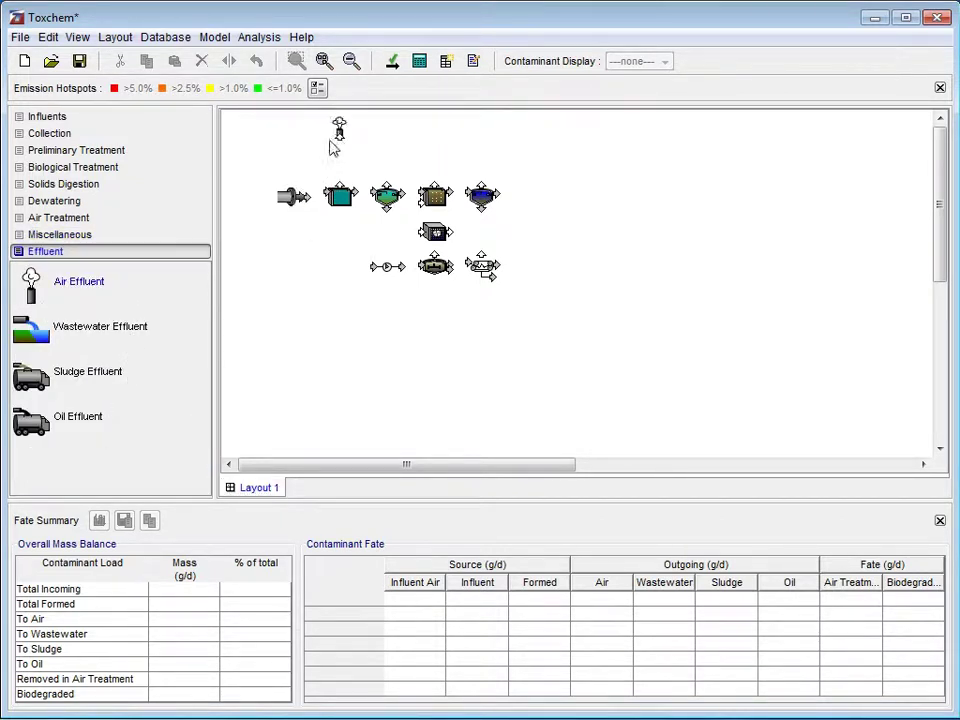
drag(65, 284, 488, 143)
drag(100, 322, 534, 205)
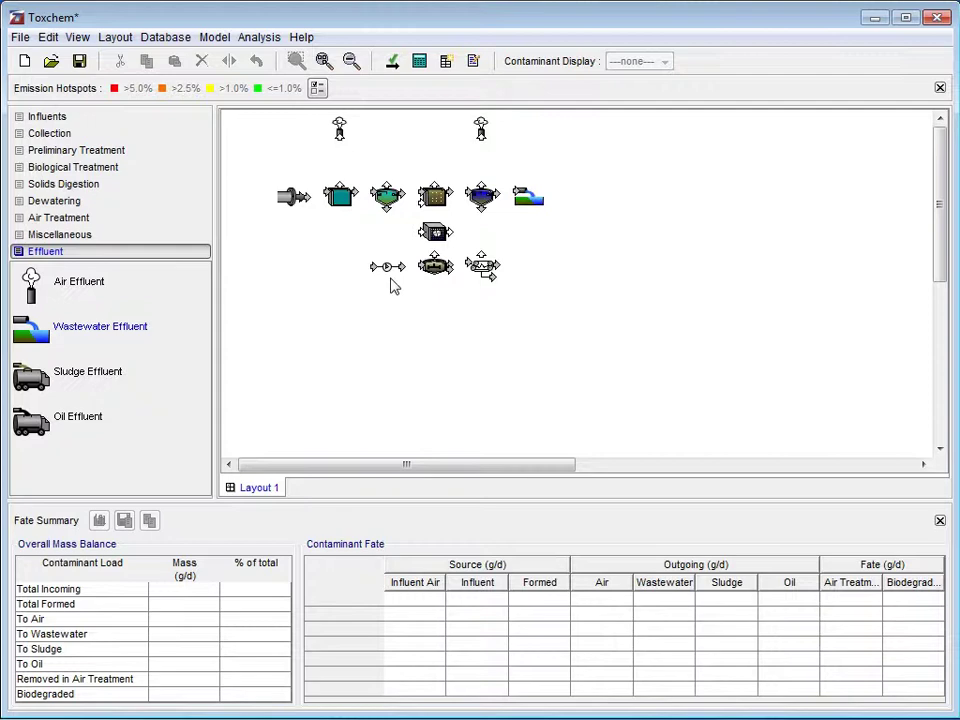
drag(56, 378, 520, 272)
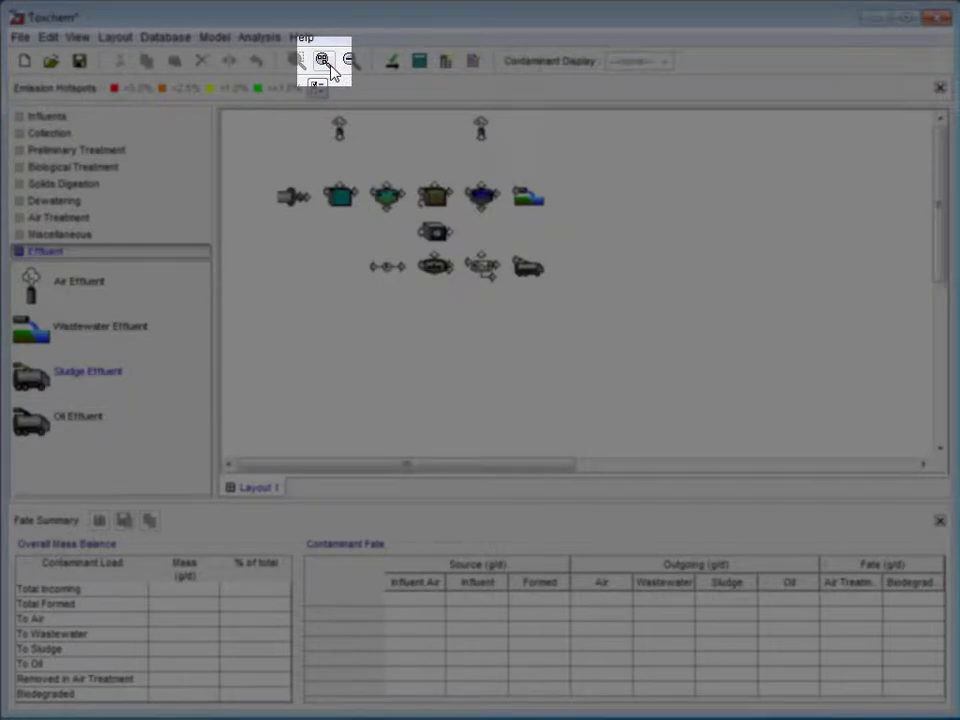
- Connect influent, equalization, primary clarifier, aeration tank and secondary clarifier in series to the wastewater effluent
click(328, 65)
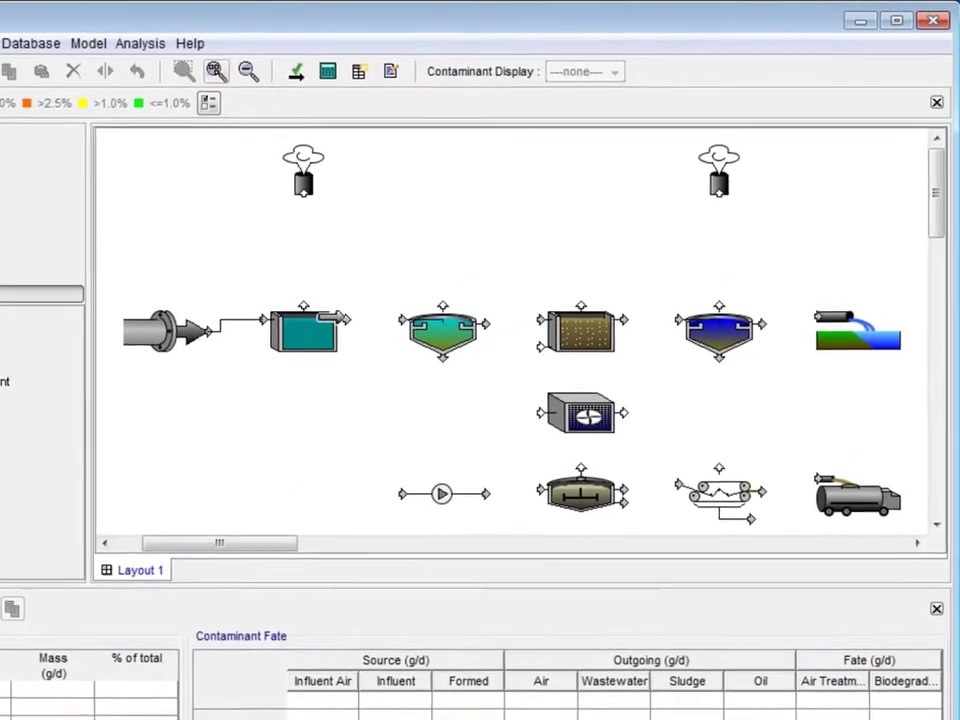
drag(336, 282, 437, 268)
drag(332, 322, 385, 330)
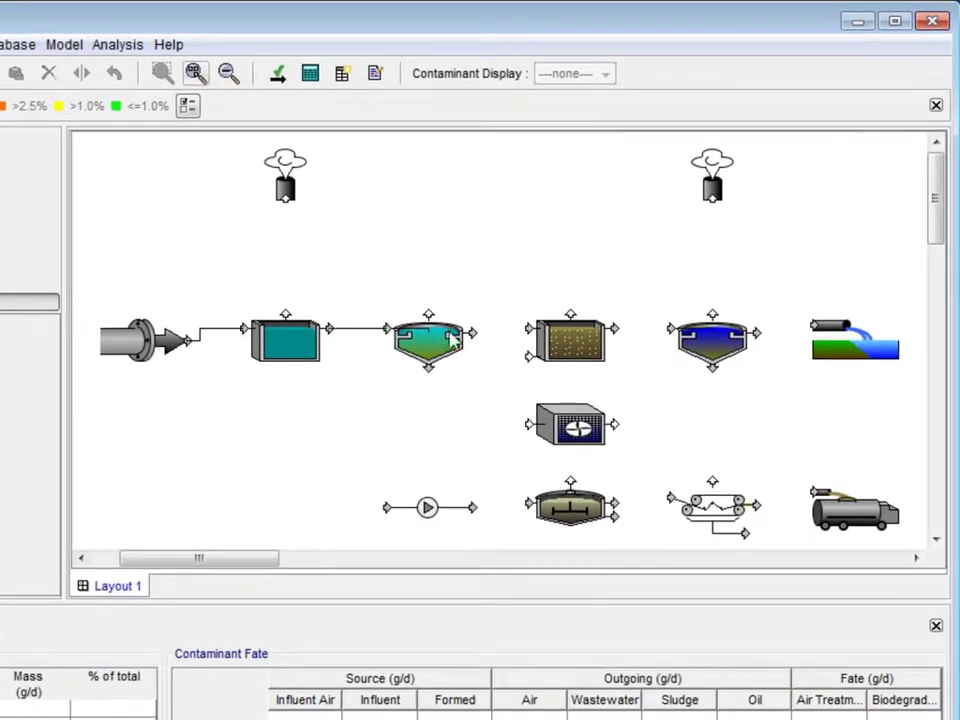
drag(473, 332, 528, 330)
drag(628, 327, 668, 329)
drag(770, 330, 814, 326)
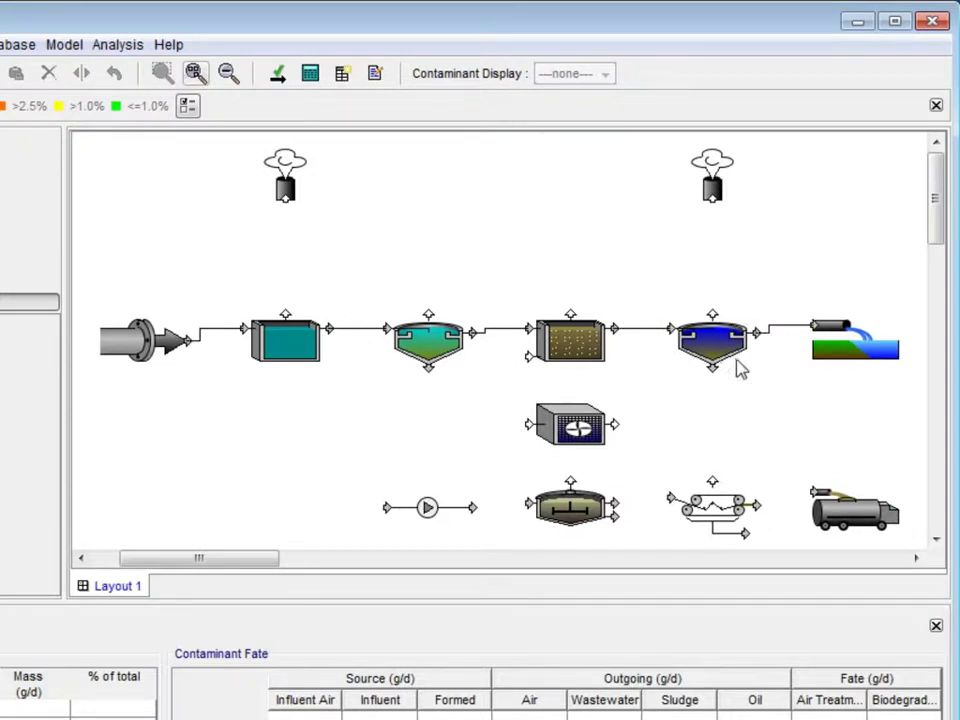
- Recycle secondary clarifier underflow to aeration, and route the clarifier underflows via the pump and to the digester
drag(712, 368, 522, 330)
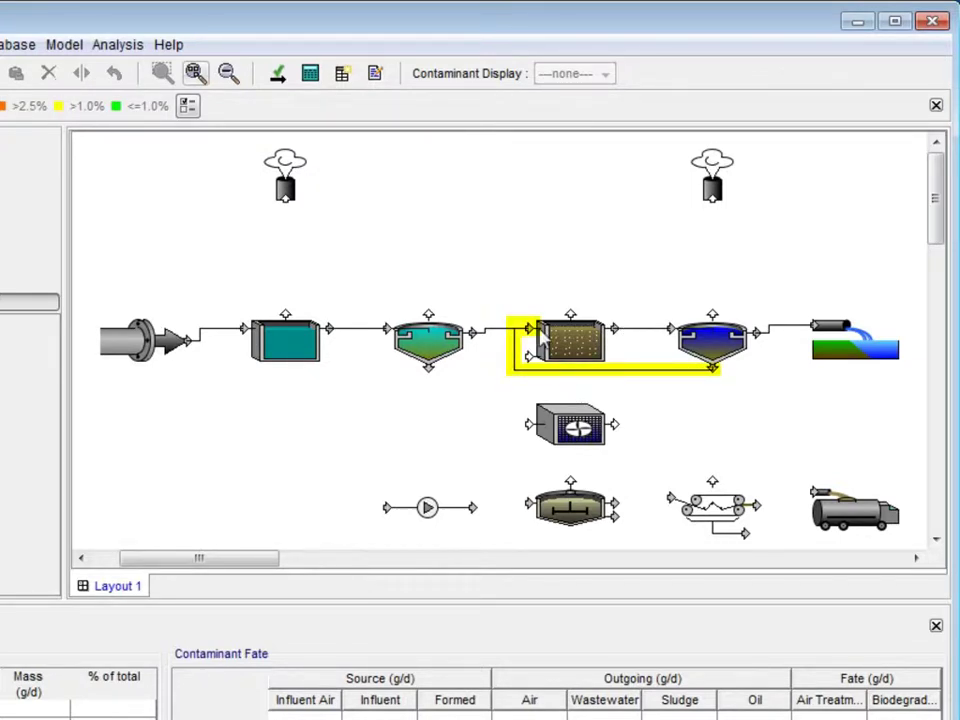
click(651, 364)
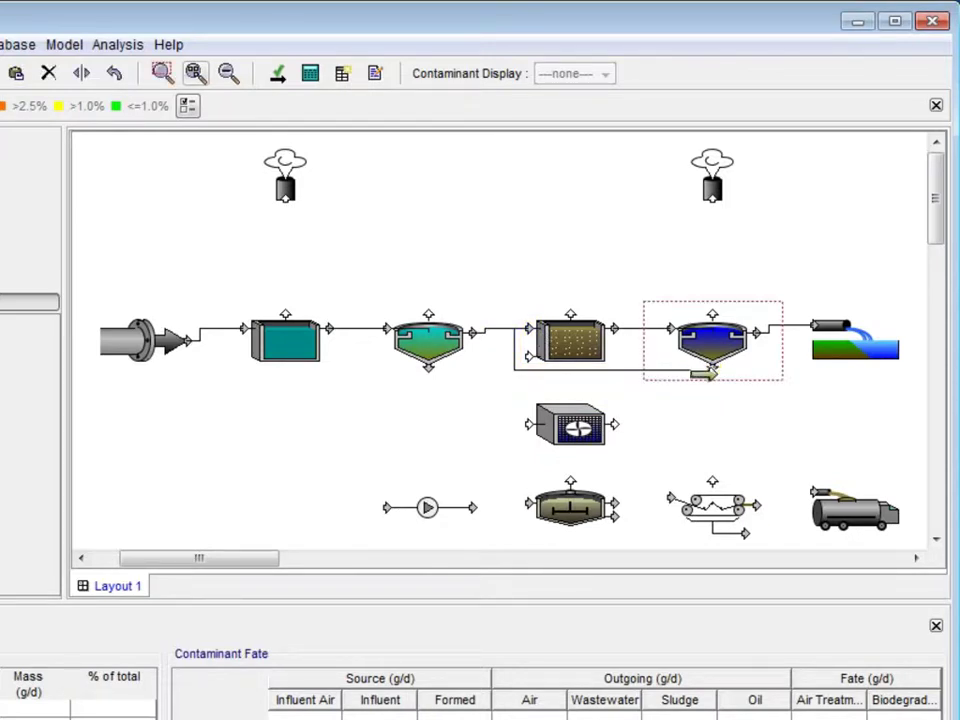
mouse_move(703, 373)
mouse_down()
mouse_move(514, 403)
mouse_move(364, 484)
mouse_move(371, 506)
mouse_move(388, 507)
mouse_up()
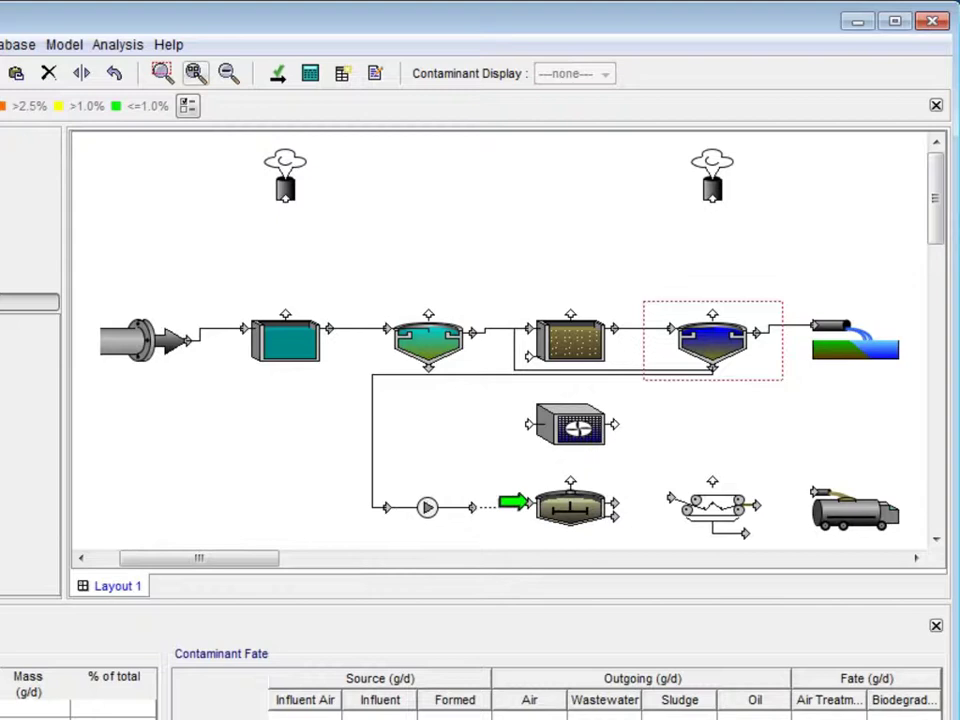
drag(513, 500, 428, 370)
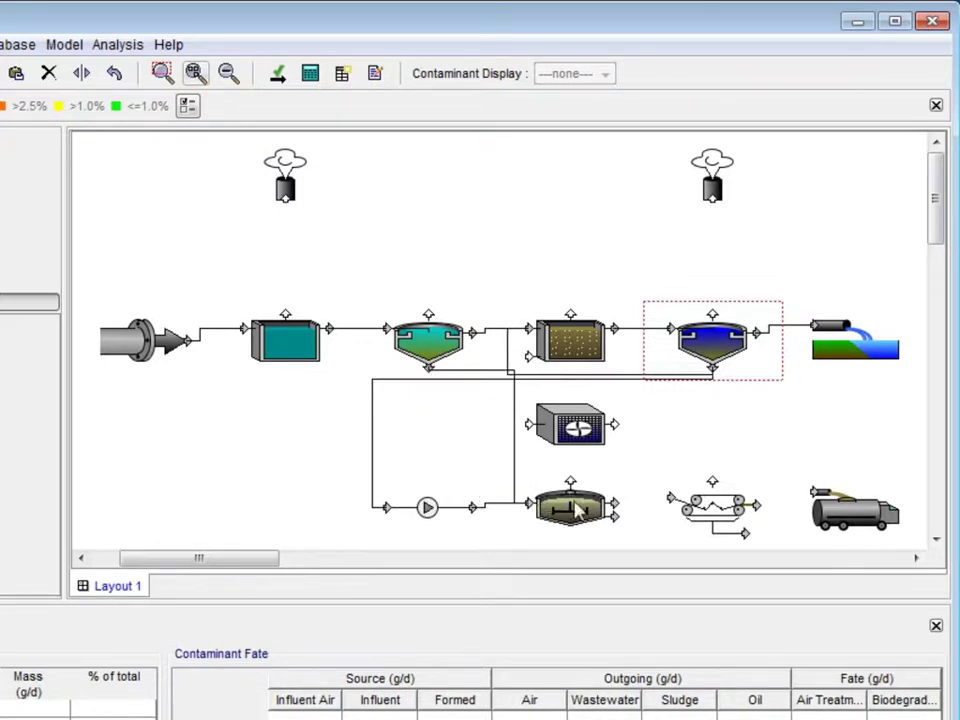
right_click(577, 516)
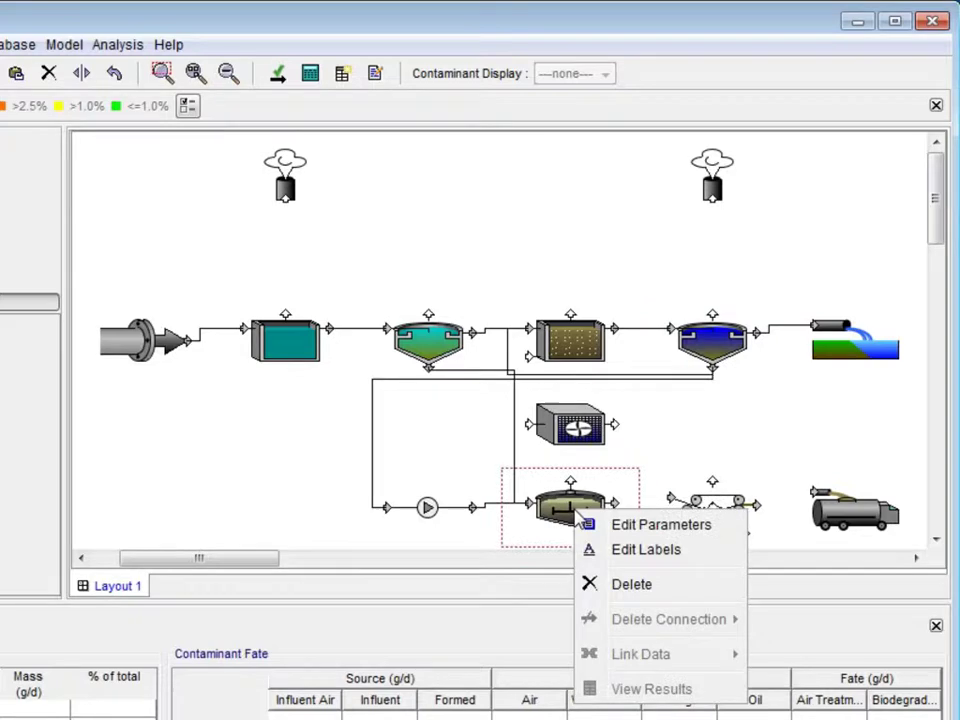
click(618, 556)
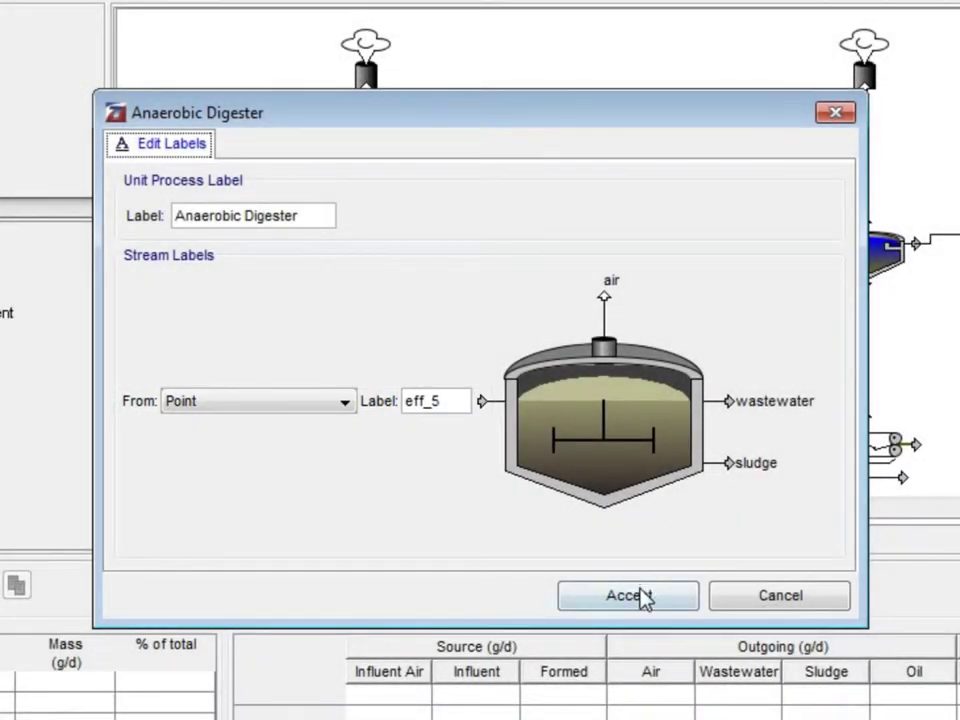
click(643, 597)
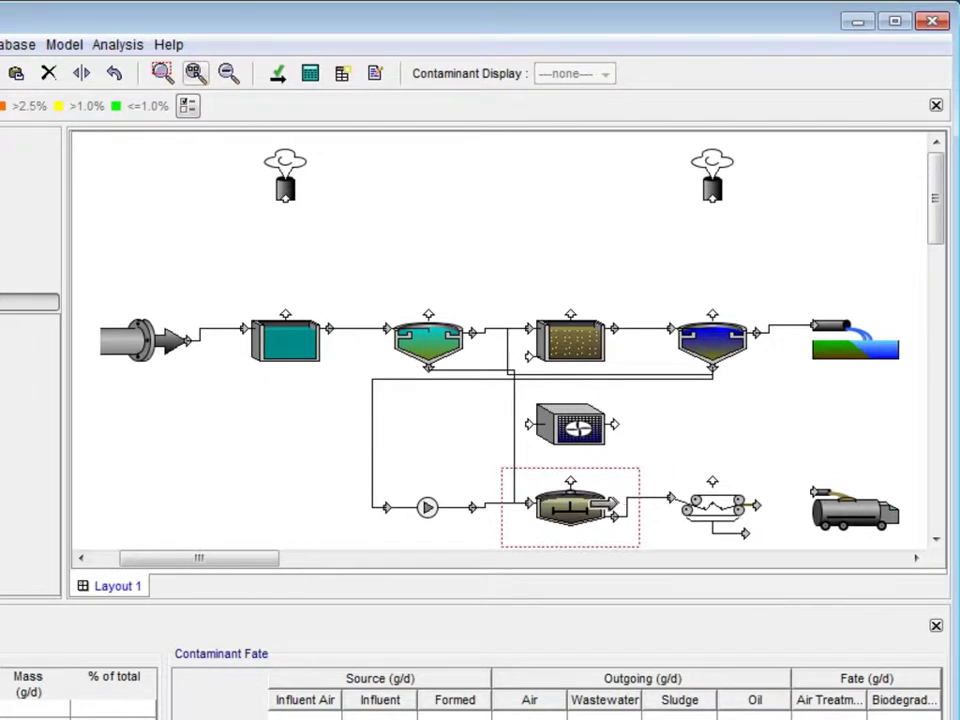
- Return digester outflow and belt press filtrate to the equalization tank, and send the cake to the truck
drag(612, 505, 242, 330)
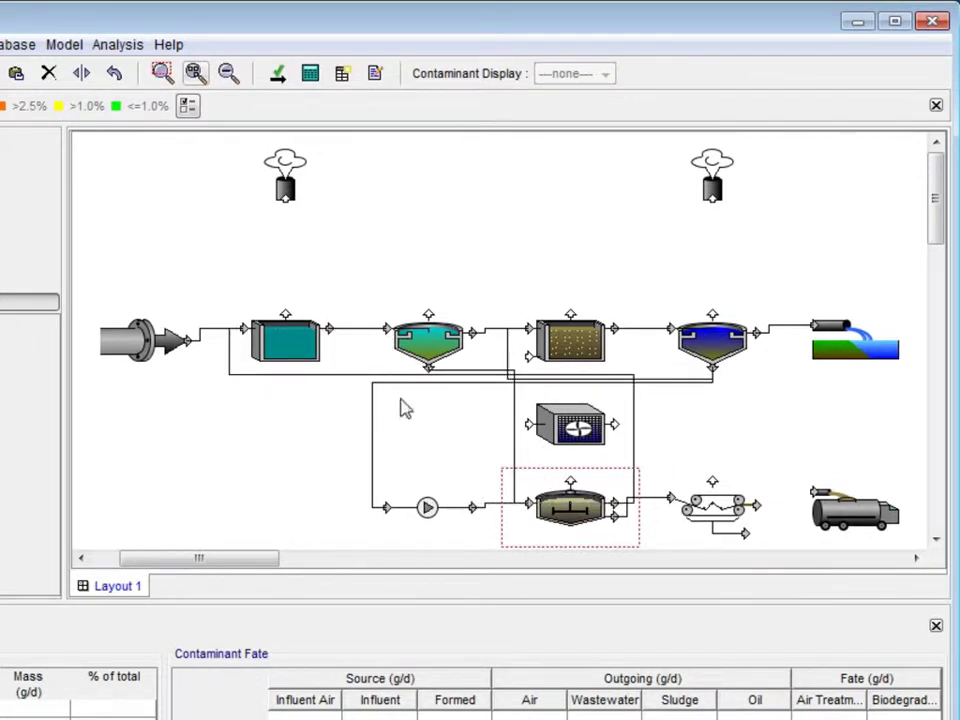
drag(745, 533, 228, 327)
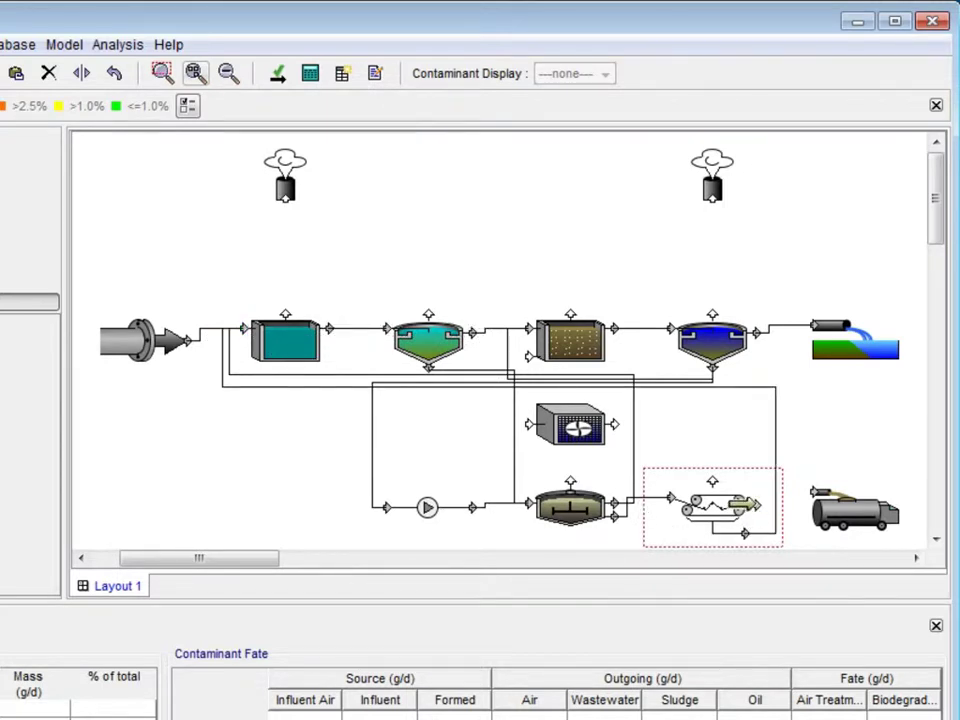
drag(750, 505, 810, 491)
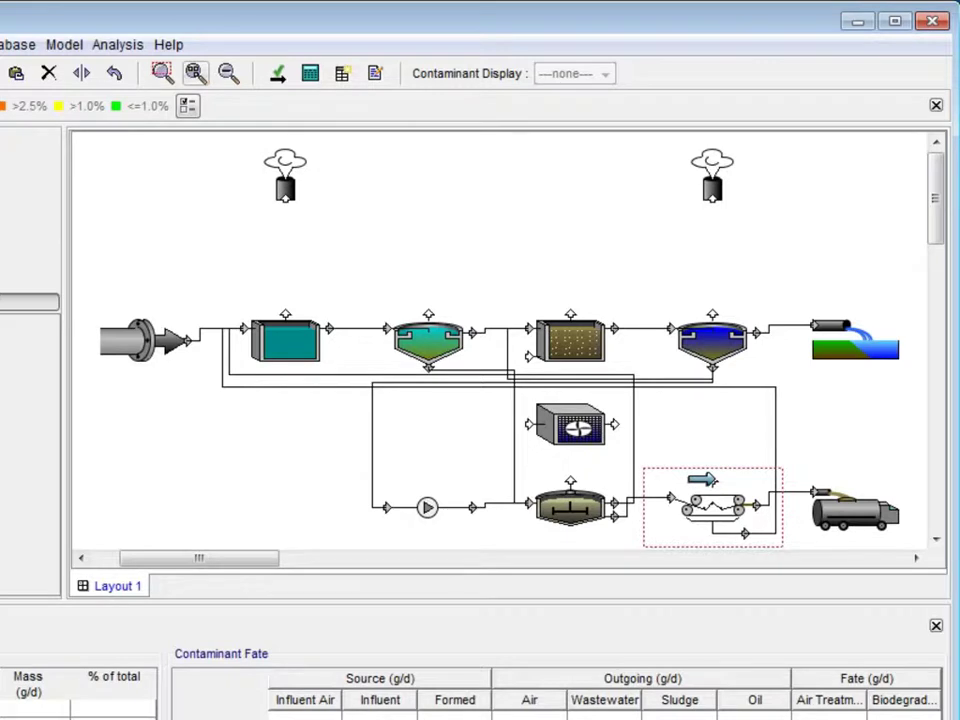
- Route the air treatment unit to the right stack, and vent the dewatering unit and four tanks to the left stack
drag(703, 480, 284, 199)
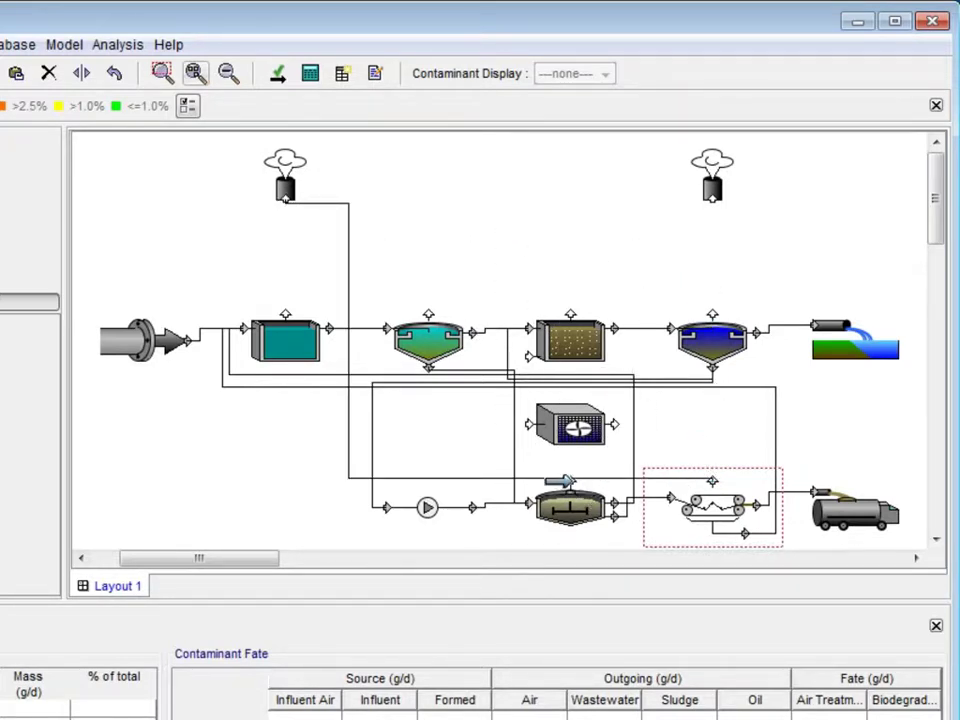
drag(560, 481, 528, 424)
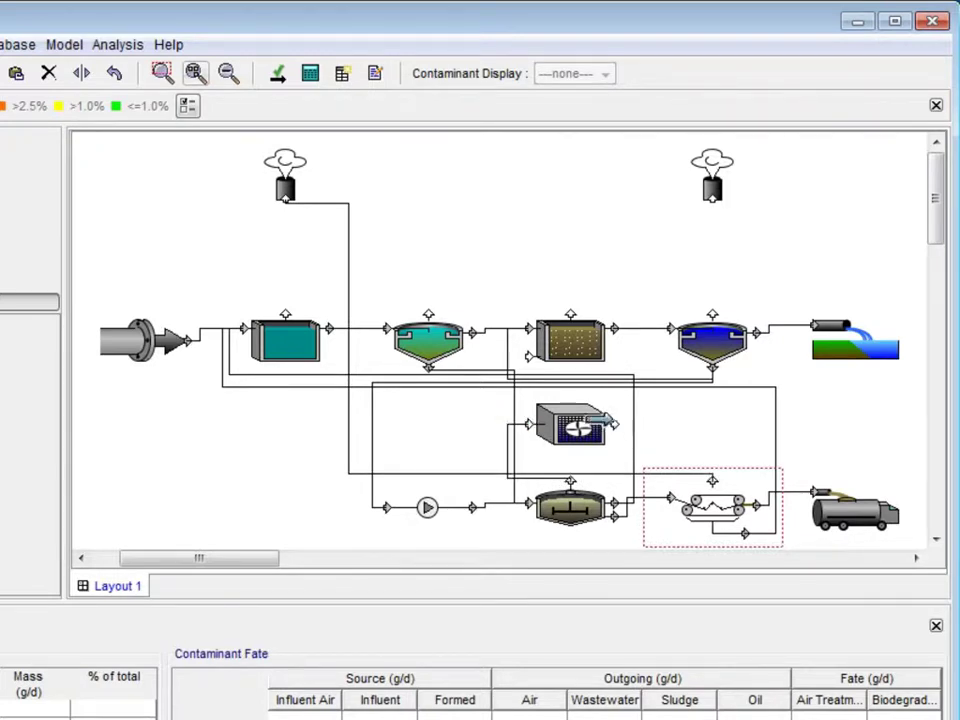
drag(608, 424, 705, 200)
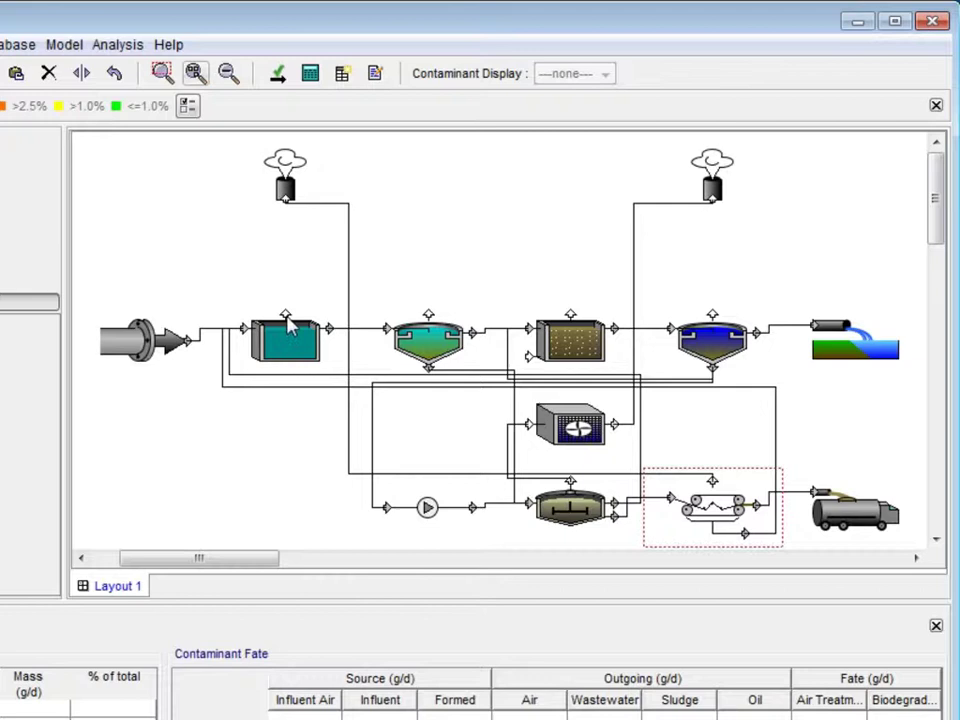
drag(287, 318, 285, 199)
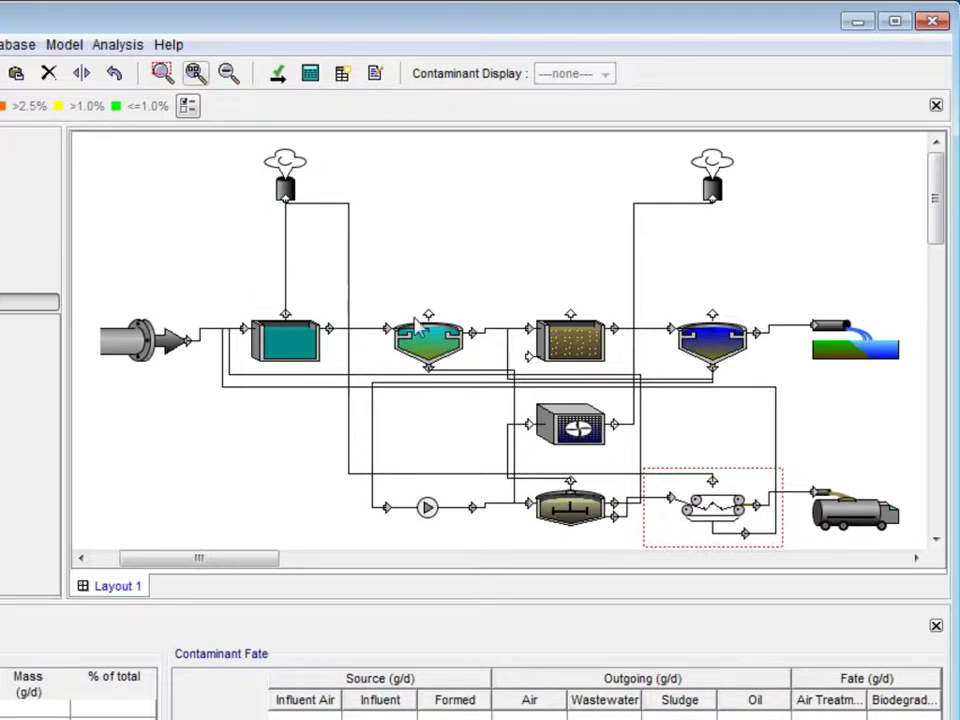
drag(417, 316, 285, 199)
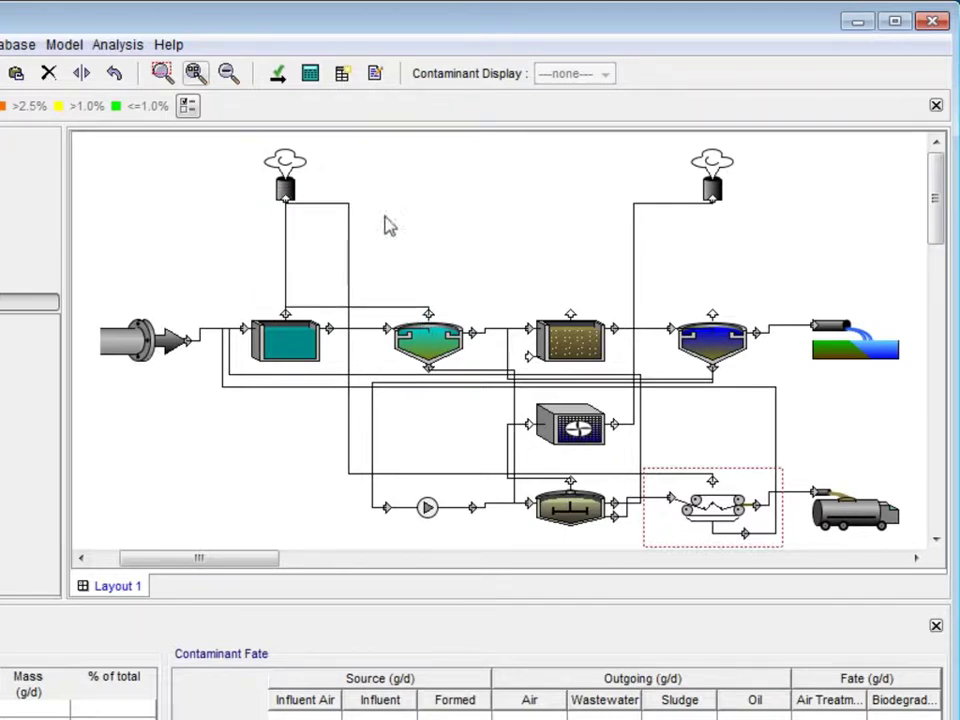
mouse_move(562, 314)
mouse_down()
mouse_move(272, 193)
mouse_move(285, 199)
mouse_up()
drag(700, 314, 280, 199)
- Delete the influent's connection to the Equalization tank and draw it again
right_click(152, 338)
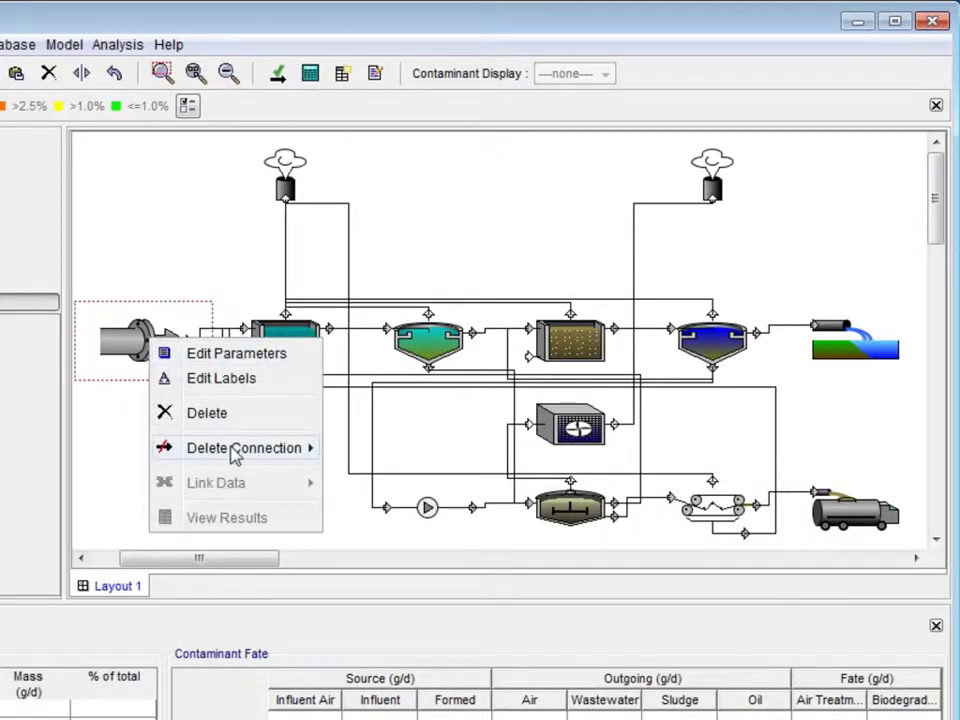
mouse_move(287, 448)
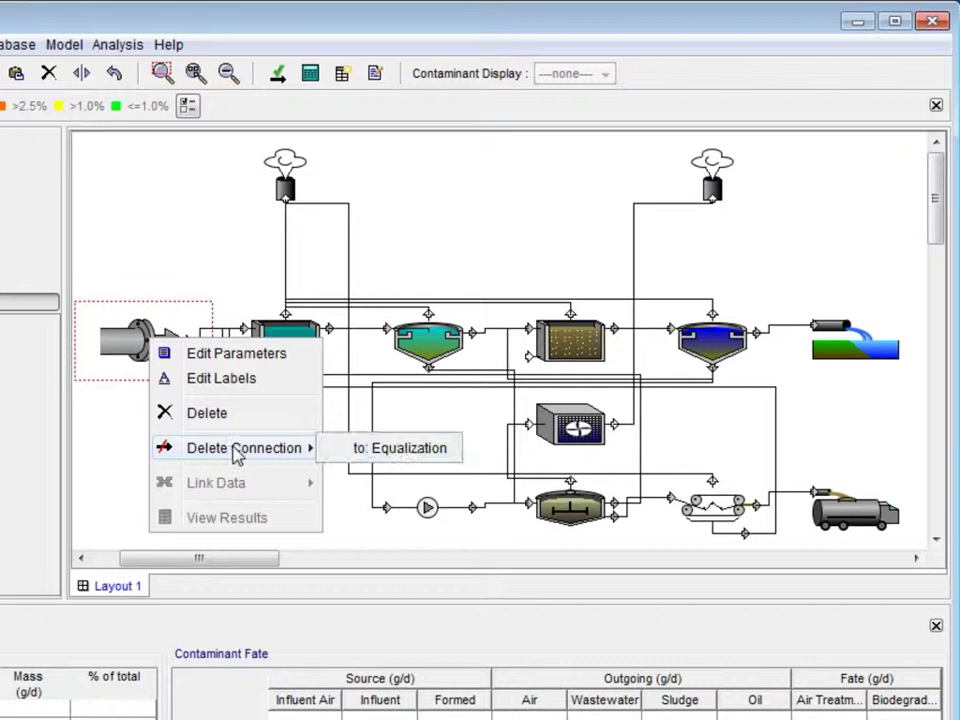
click(380, 450)
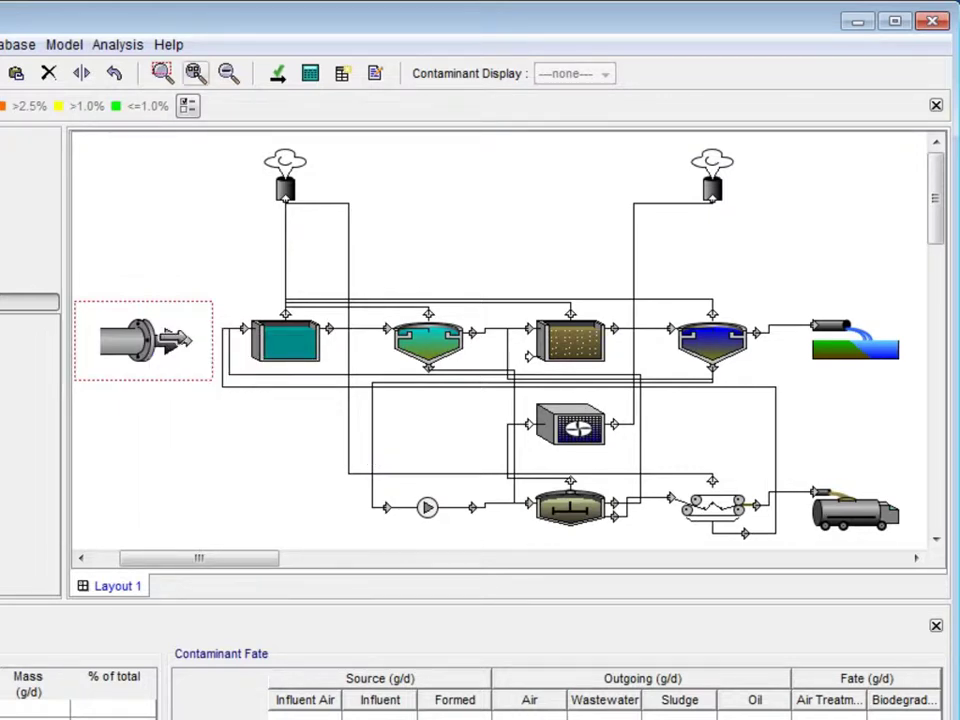
mouse_move(187, 345)
mouse_down()
mouse_move(216, 321)
mouse_move(250, 338)
mouse_up()
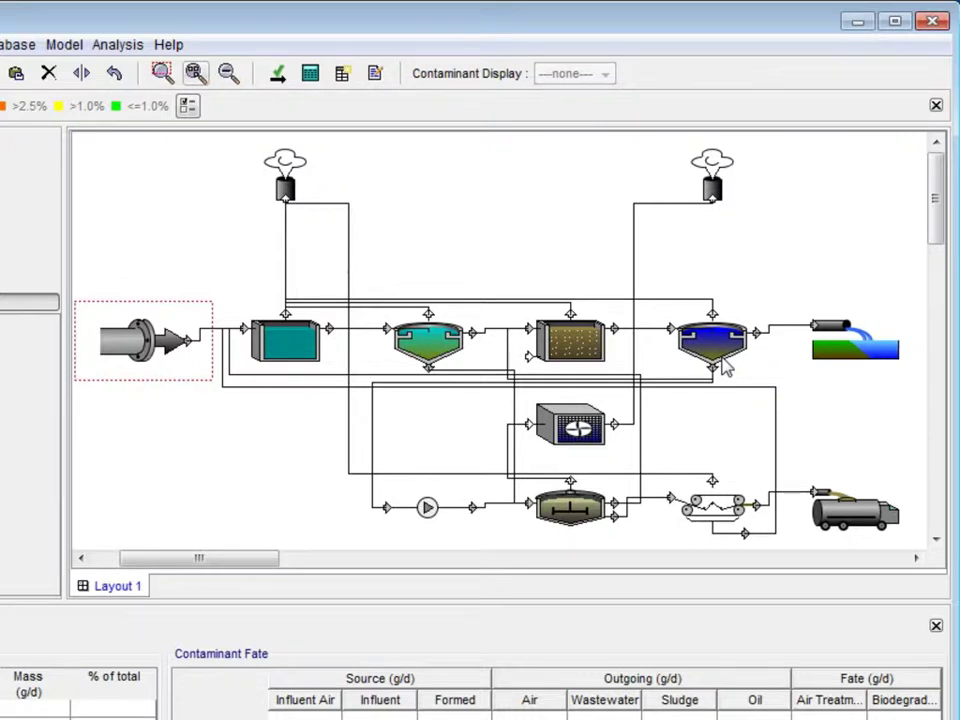
right_click(724, 368)
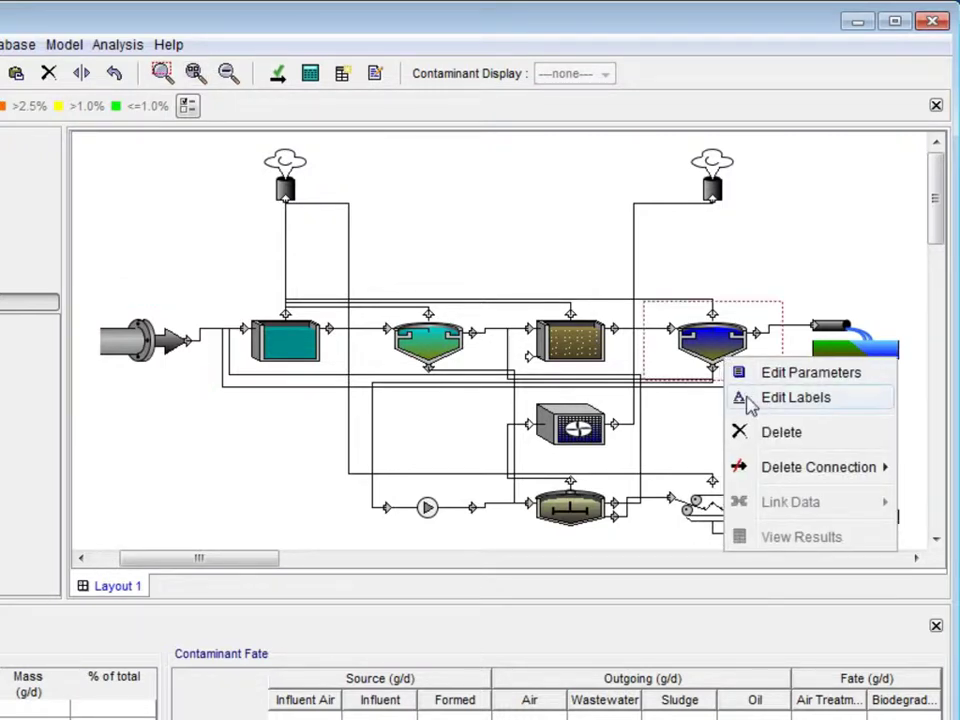
- Relabel the secondary clarifier's air_6, eff_4 and sl_0 streams
click(752, 400)
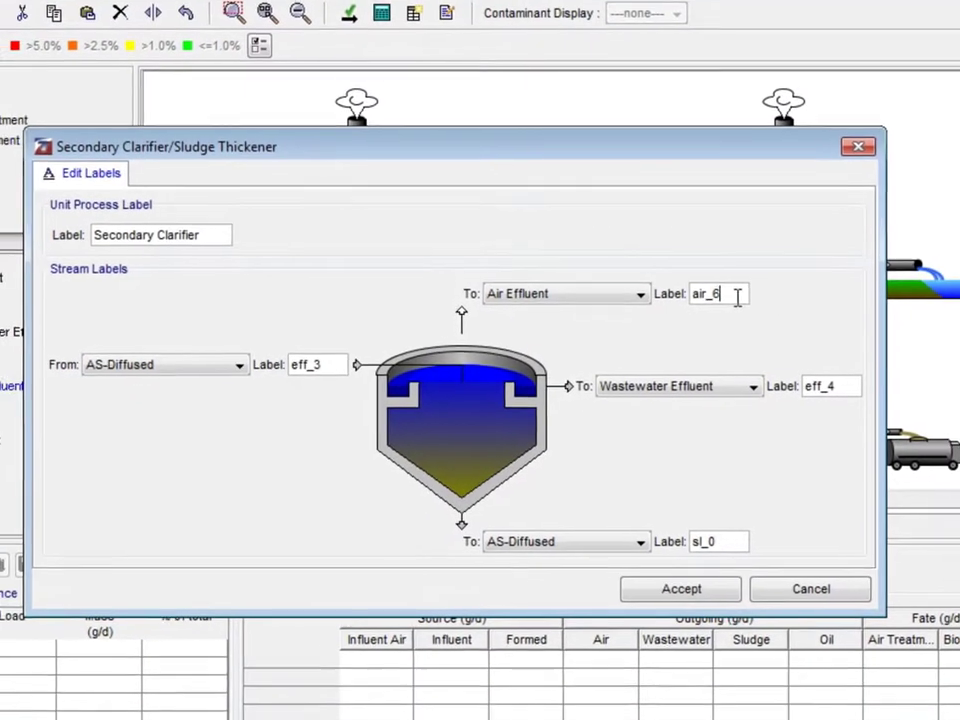
drag(737, 297, 662, 297)
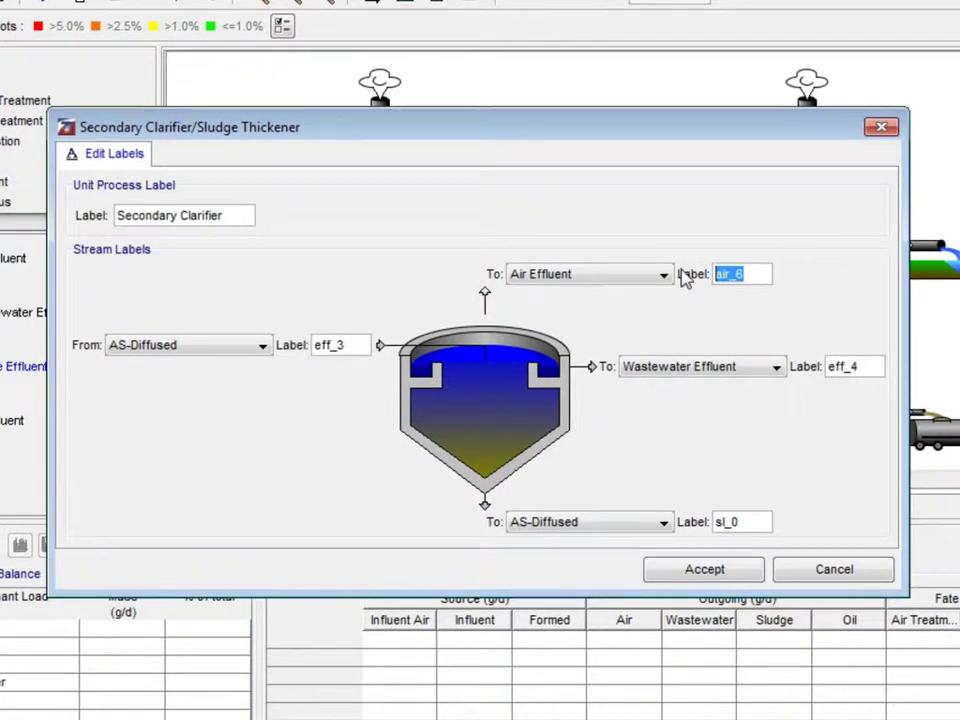
text(Cl_)
double_click(859, 369)
text(Cl_)
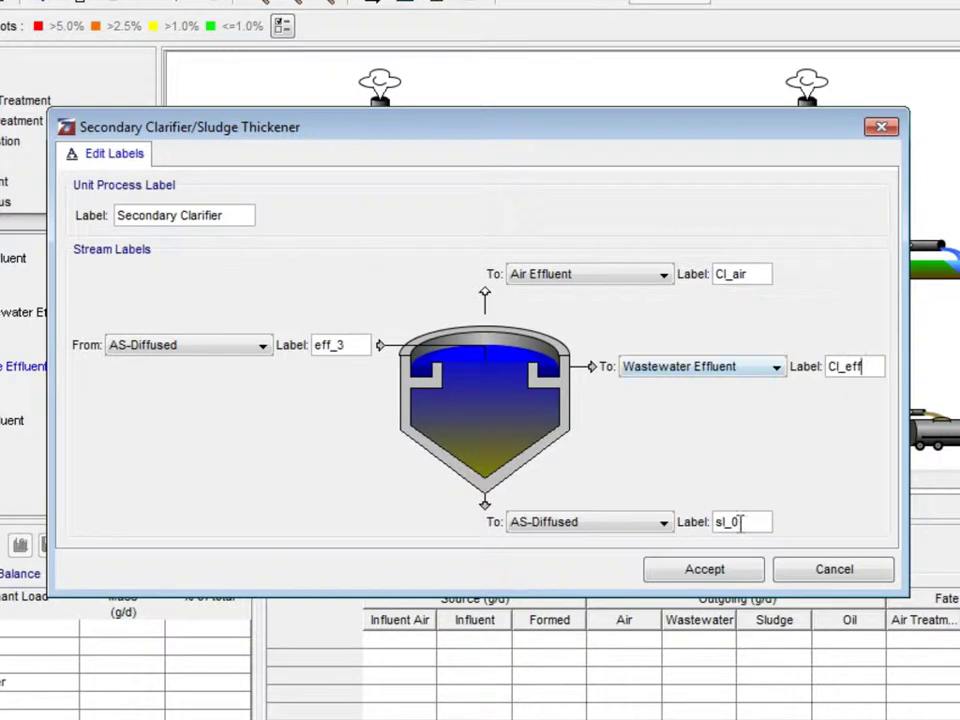
drag(763, 521, 701, 527)
text(RAS)
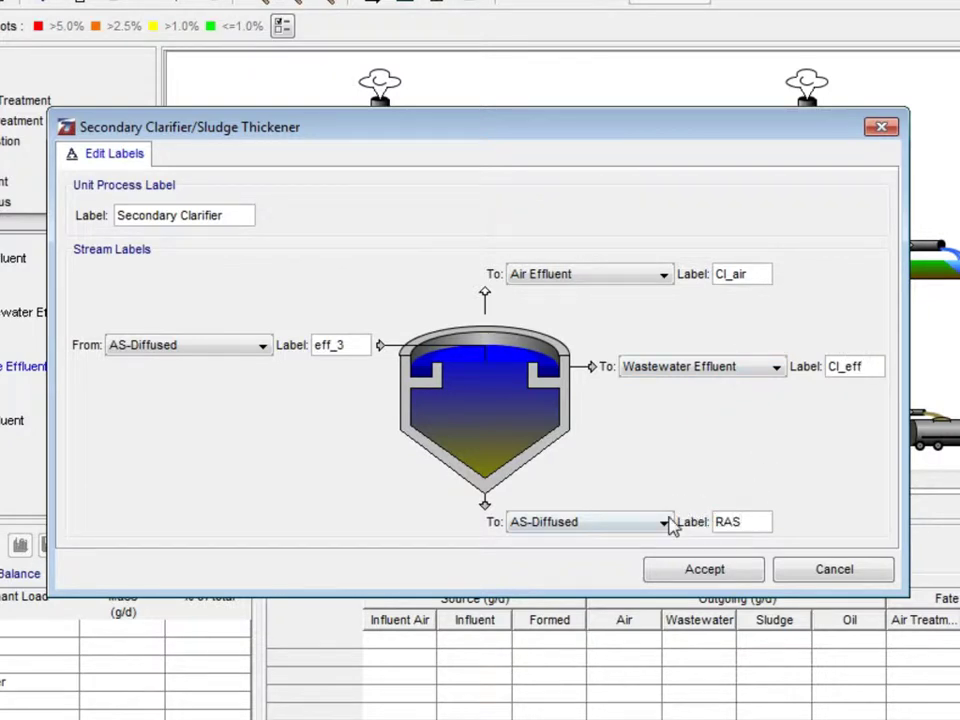
- Send the second sludge stream to Point, relabel sl_1 and the eff_3 inflow as AS_eff, and accept
click(663, 522)
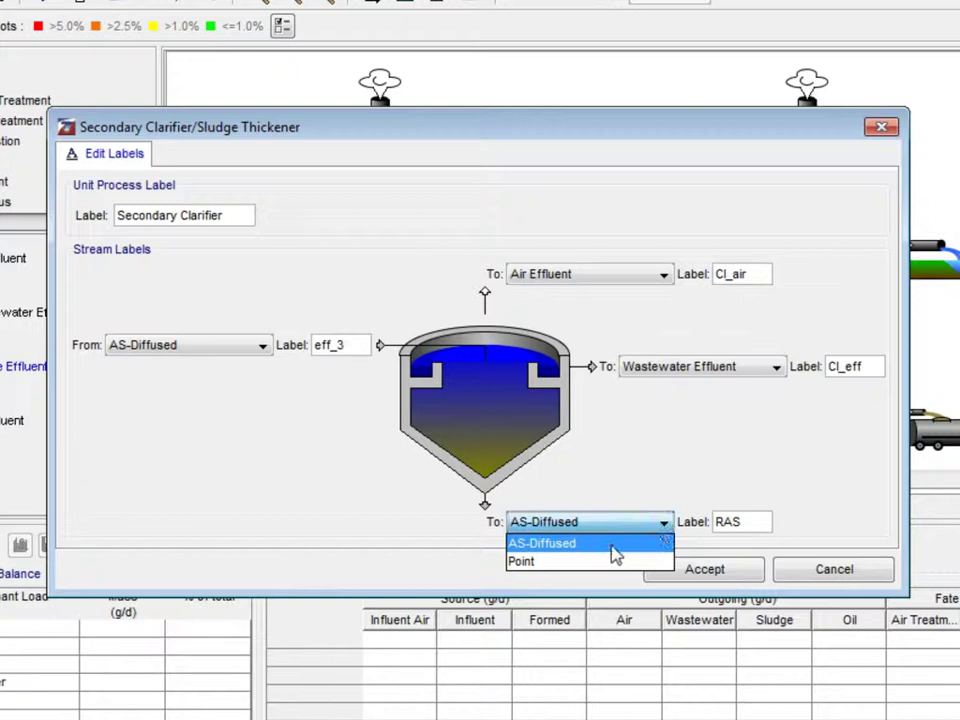
click(612, 559)
click(737, 521)
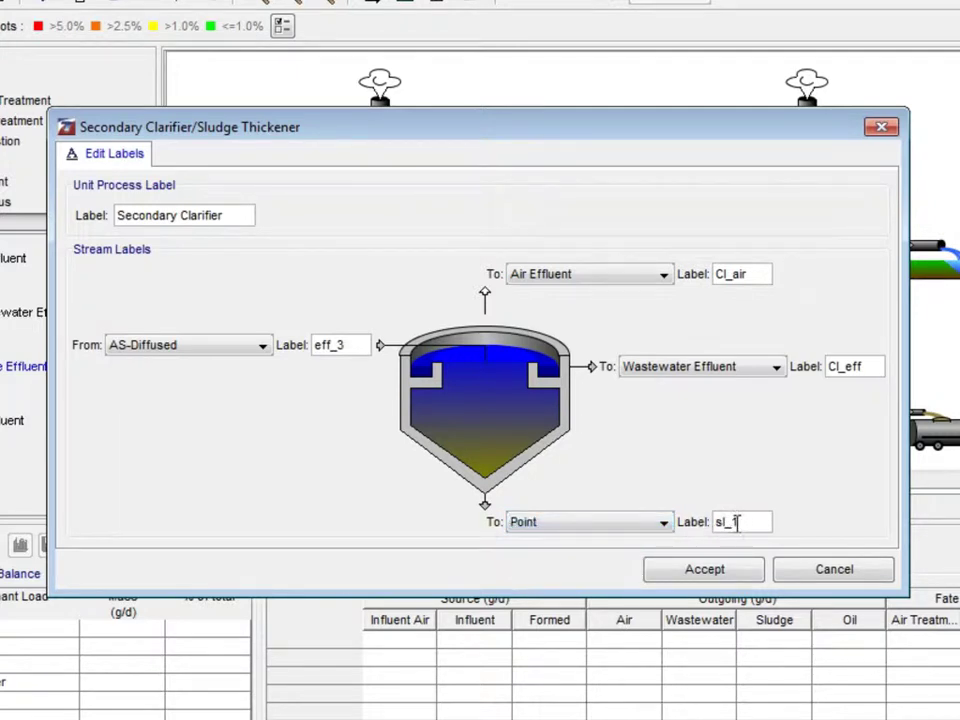
drag(739, 521, 704, 533)
text(WAS)
drag(354, 344, 306, 348)
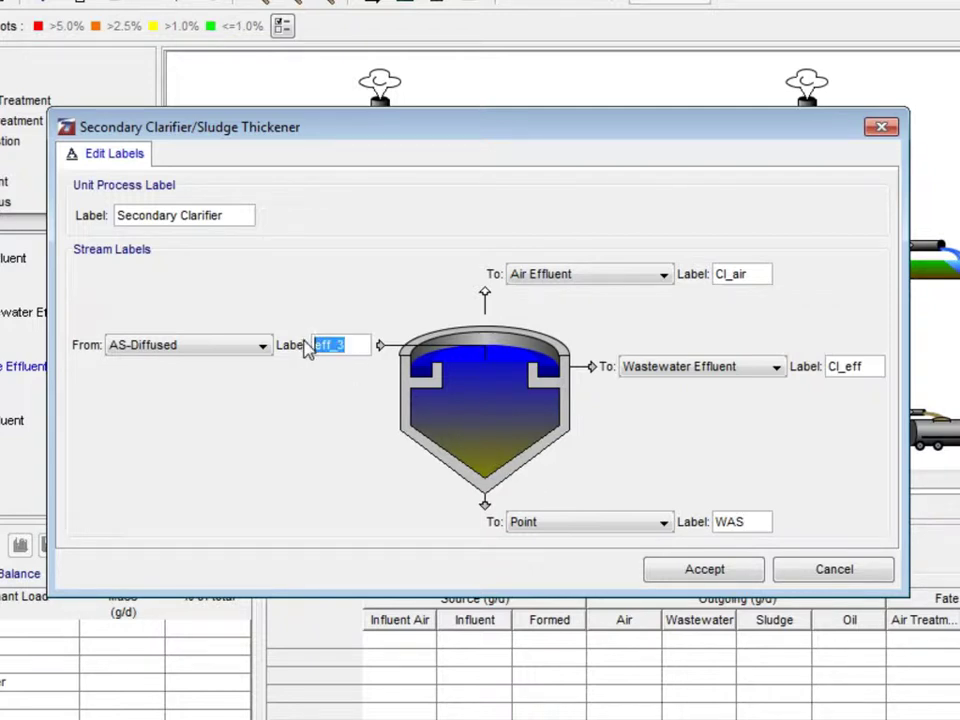
text(AS_)
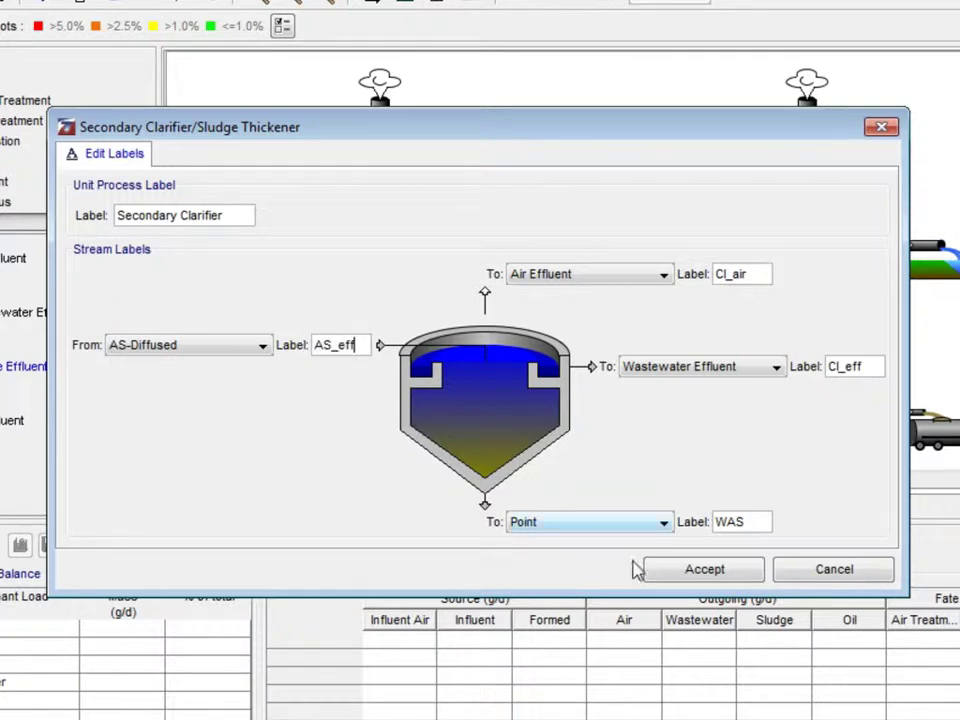
click(686, 578)
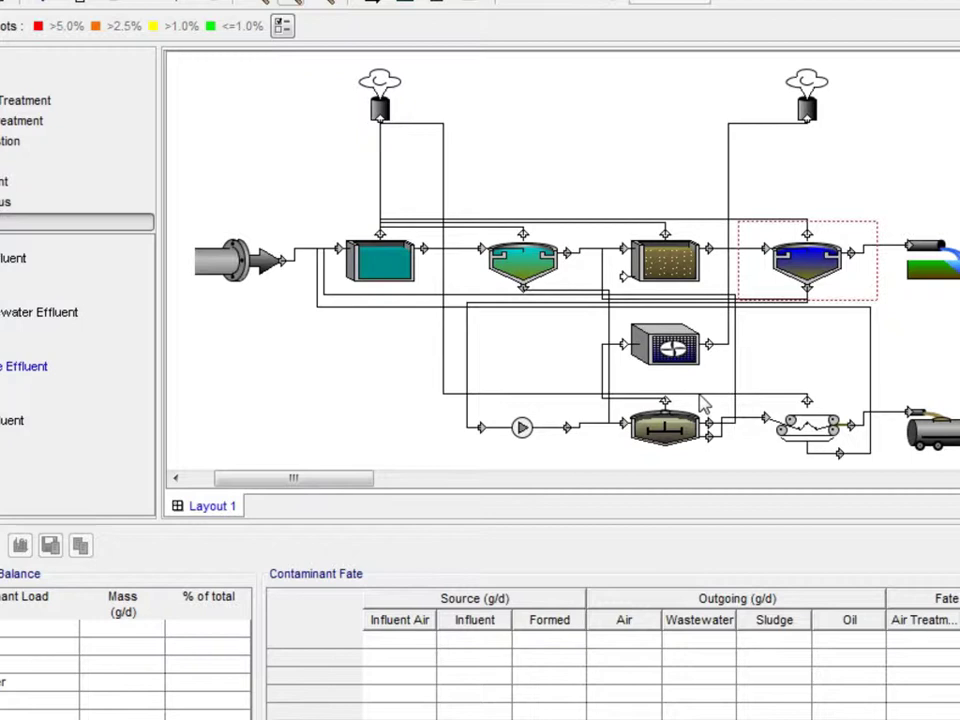
- Review the aeration tank's labels (AS-Diffused, eff_2, air_5, AS_eff) and accept them
right_click(657, 272)
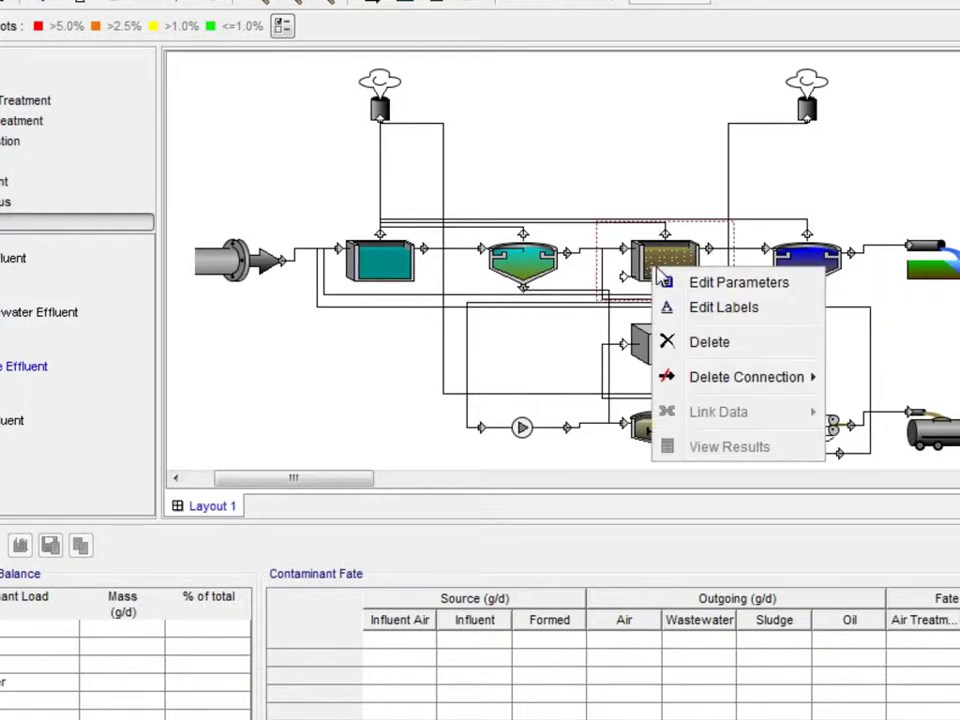
click(690, 309)
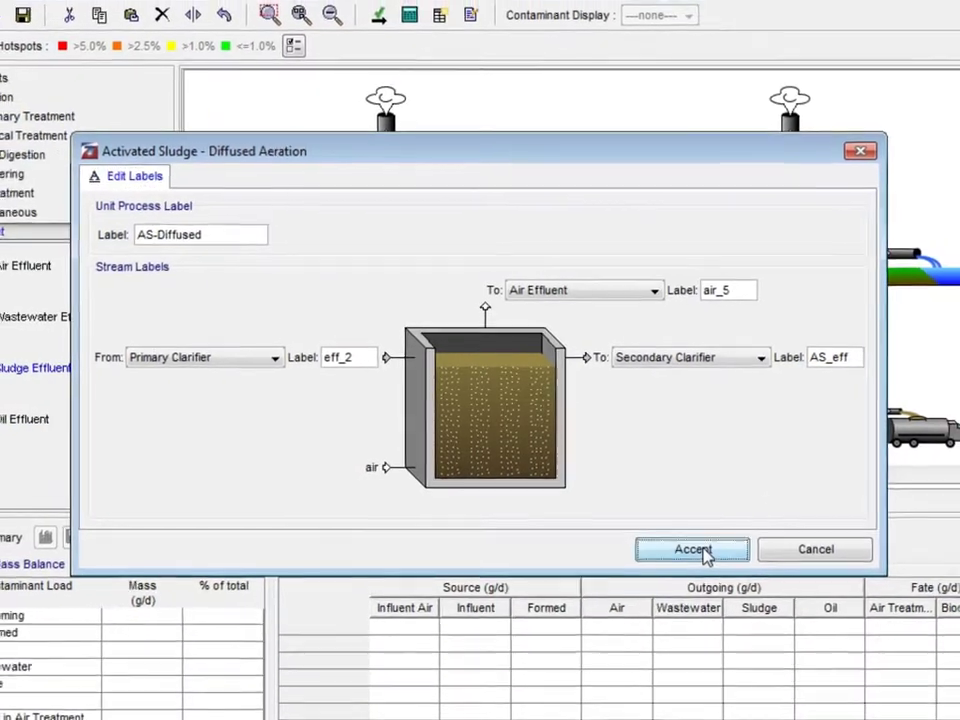
click(704, 558)
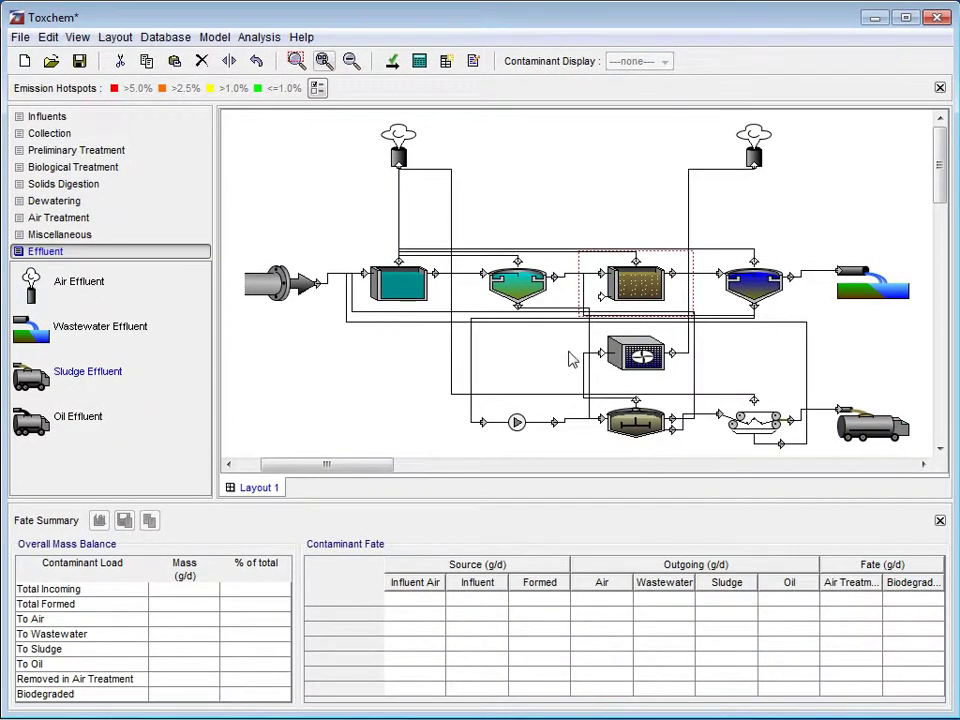
click(72, 38)
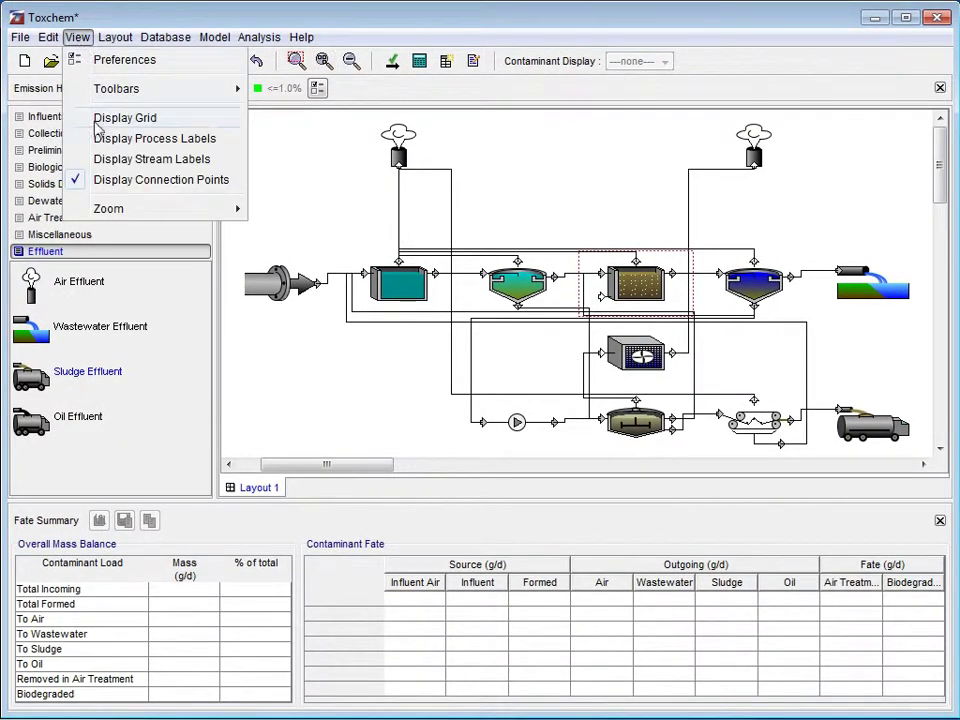
click(111, 160)
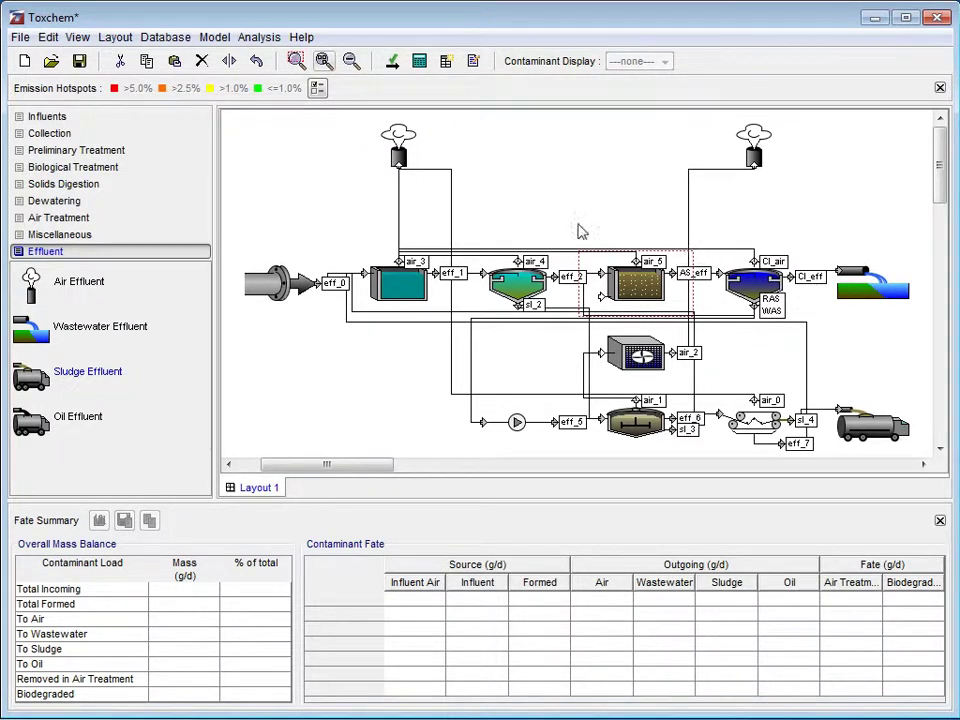
click(77, 37)
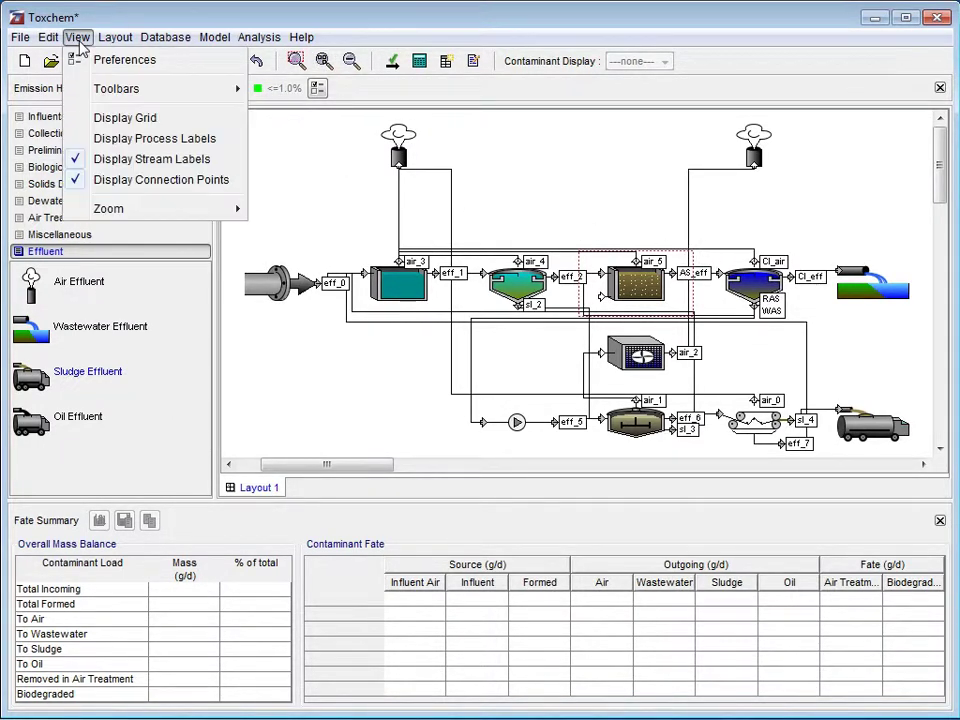
click(85, 137)
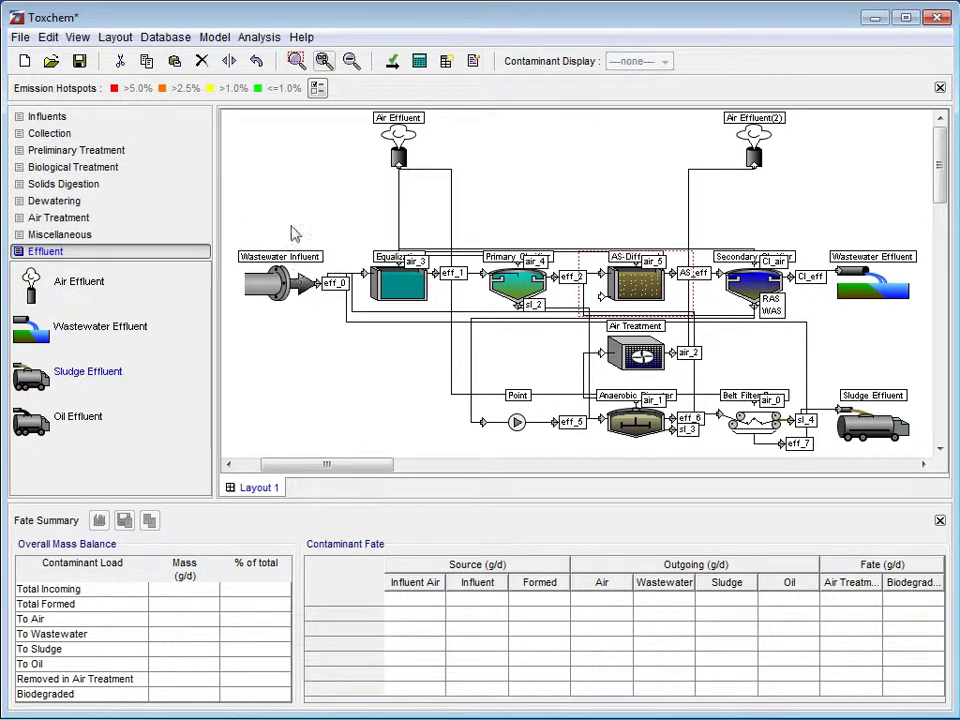
click(78, 38)
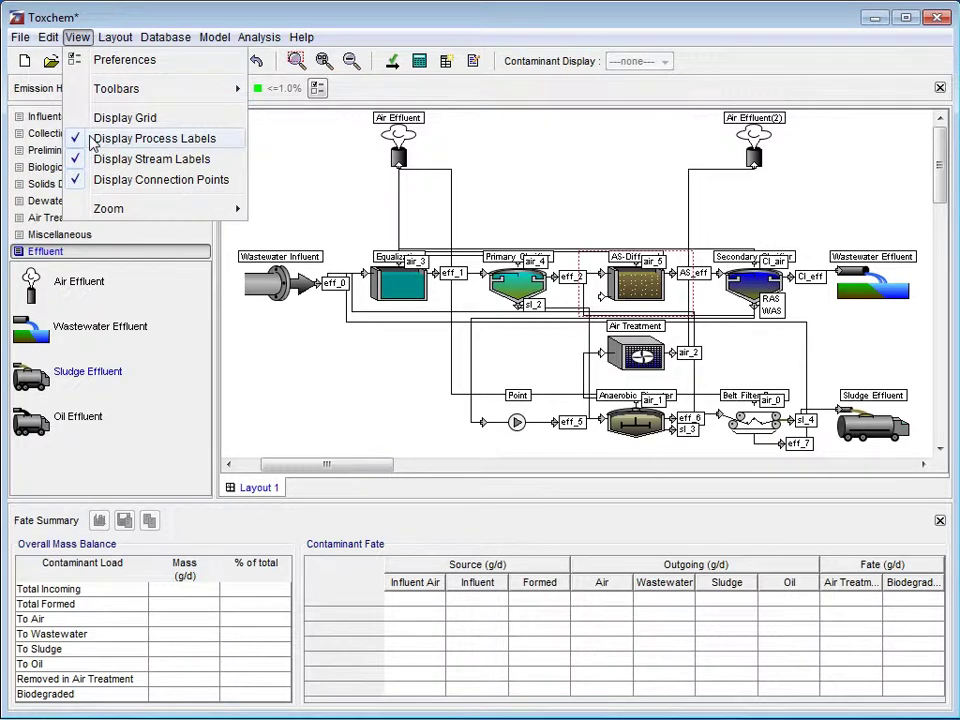
click(92, 140)
click(78, 38)
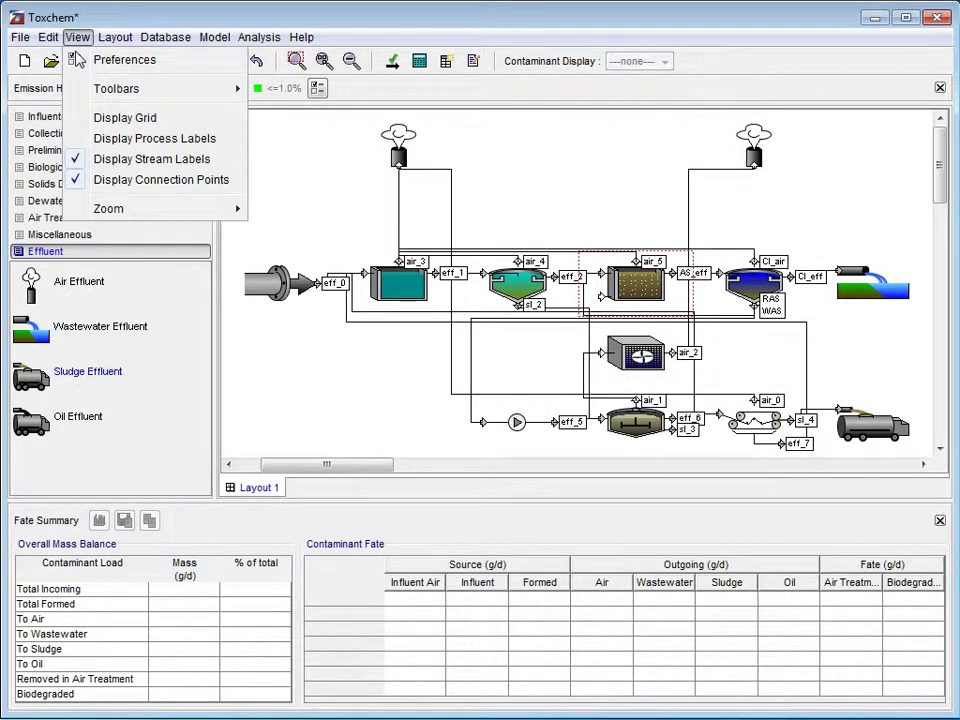
click(122, 160)
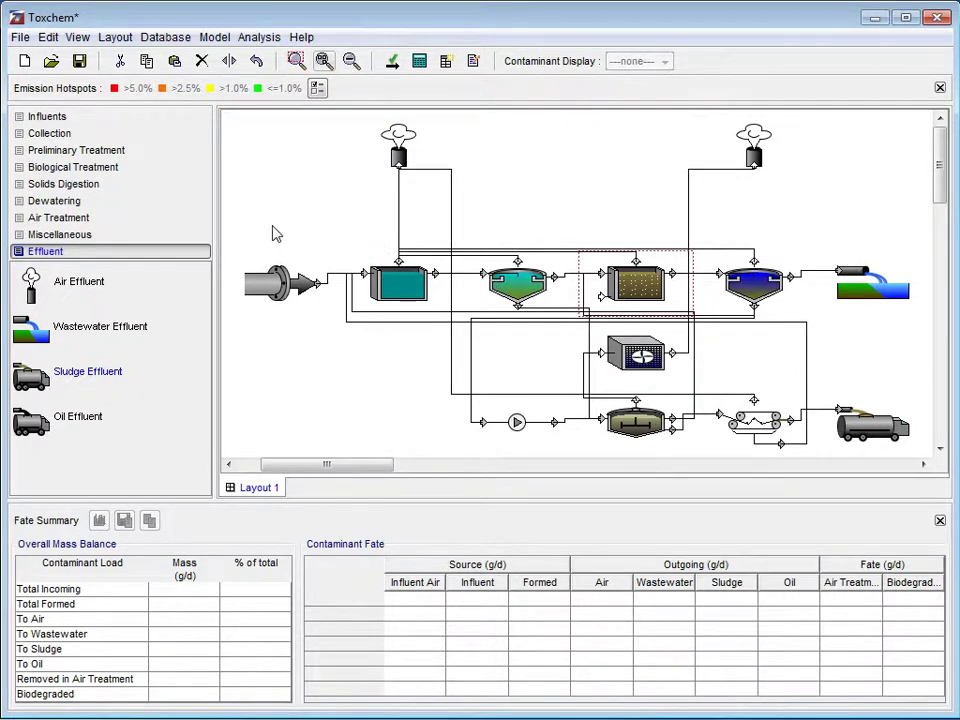
- Give the influent 30000 m3/d flow, 250 mg/L suspended solids and 40 deg C temperature
right_click(281, 289)
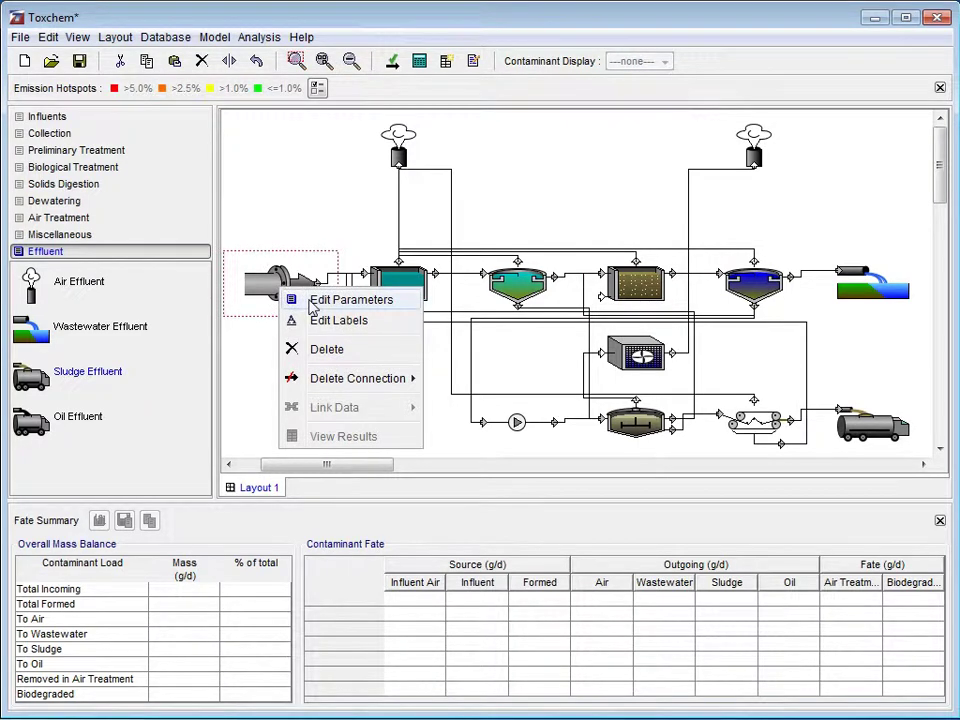
click(311, 303)
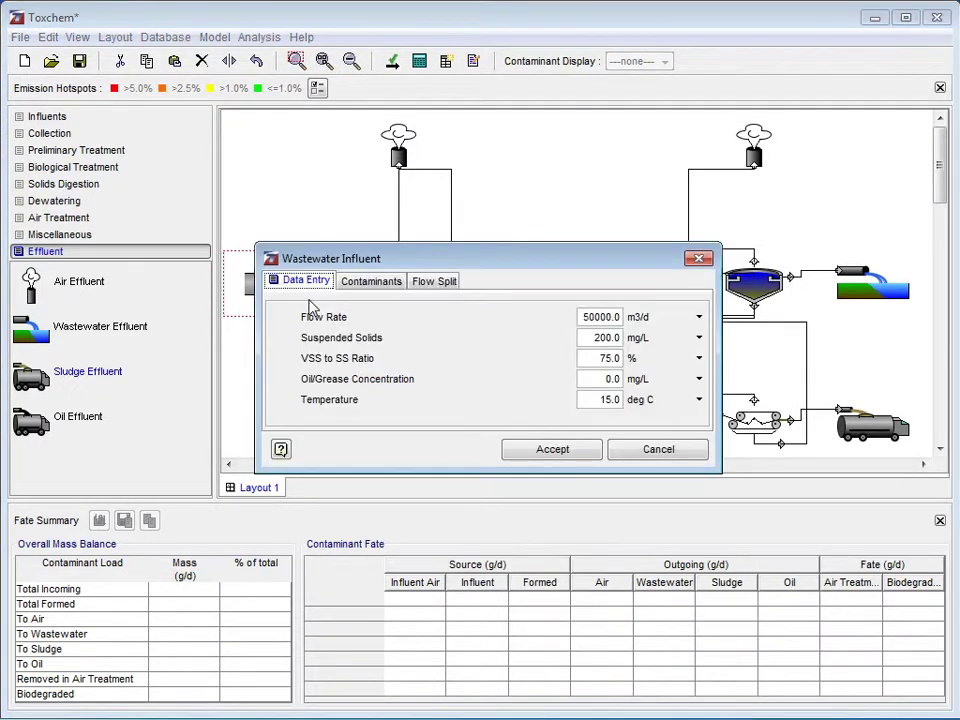
double_click(598, 317)
text(3)
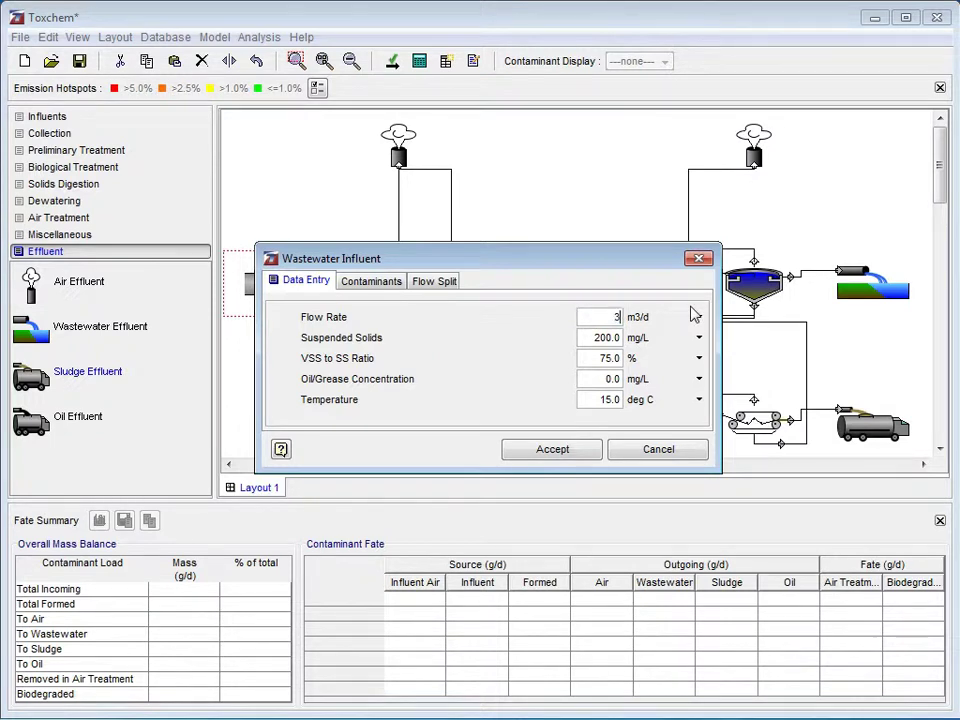
text(0000)
double_click(606, 338)
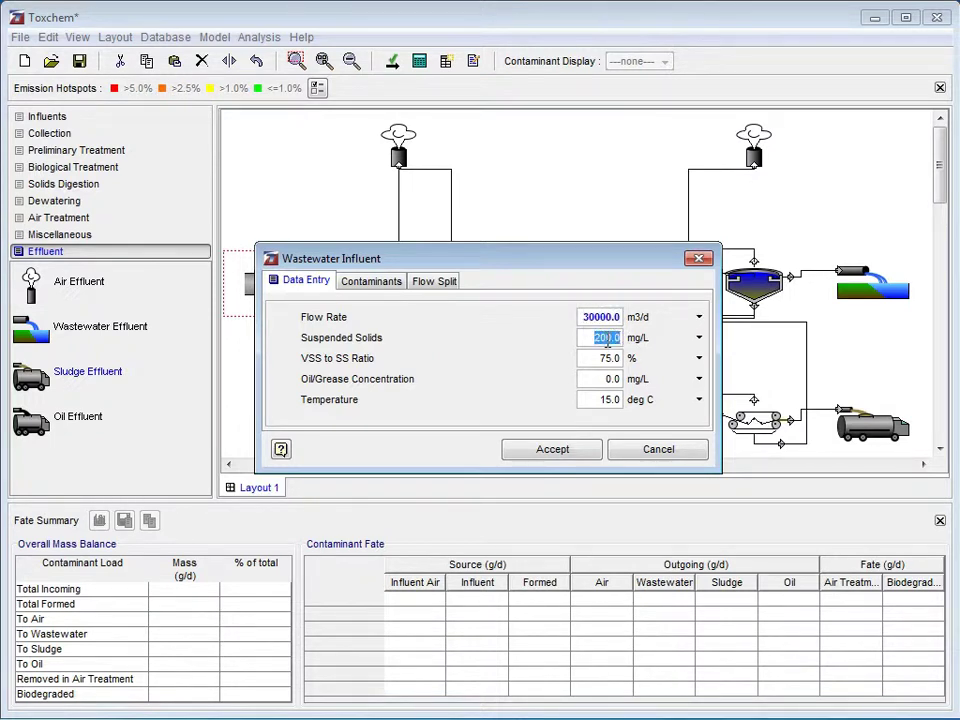
text(25)
double_click(610, 400)
text(40.0)
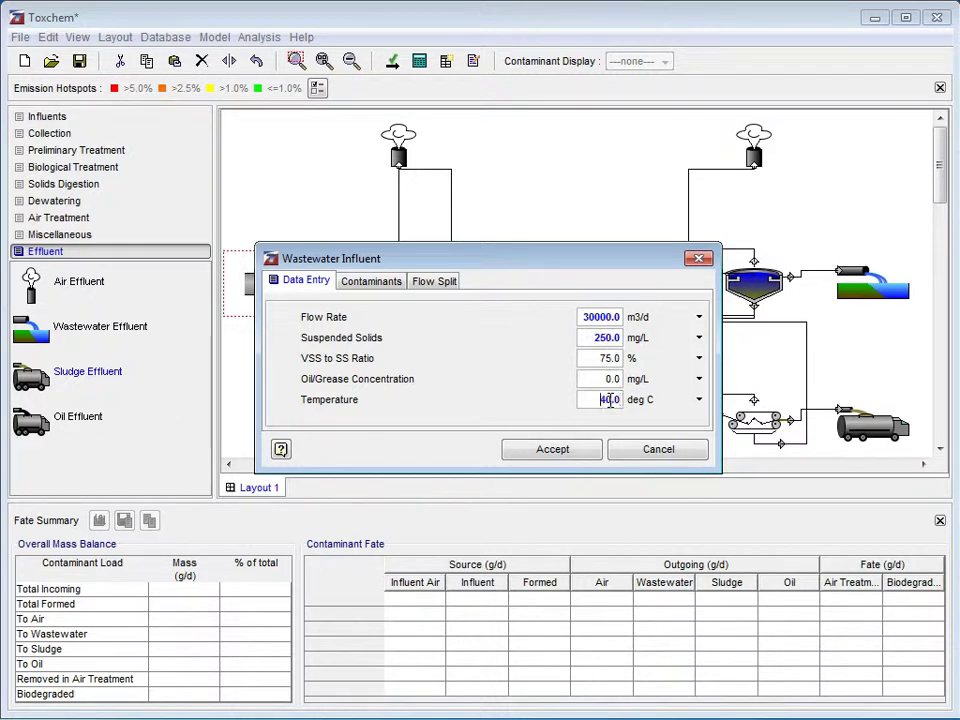
click(380, 288)
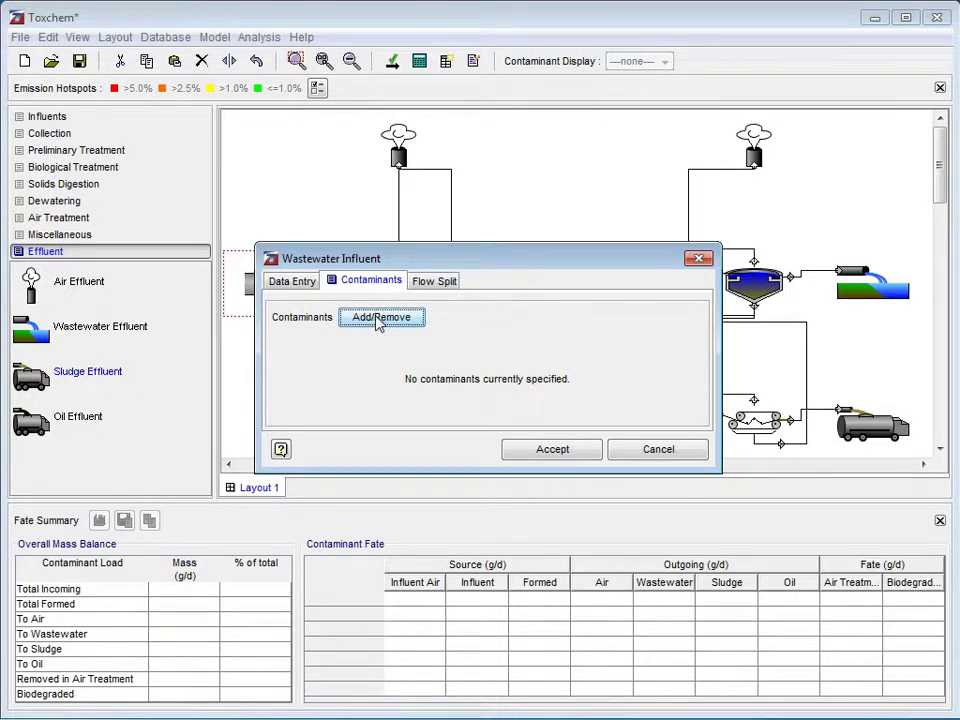
- Add Acetone, Benzene, Chloroform (Trichloromethane) and Methanol to the influent's current contaminants
click(380, 318)
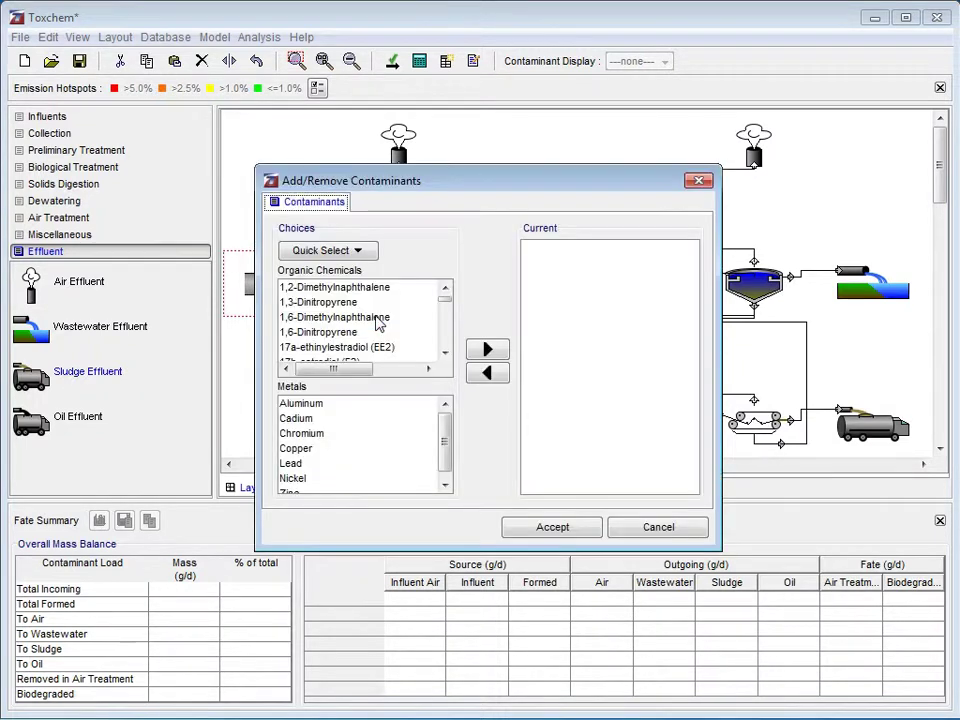
click(329, 289)
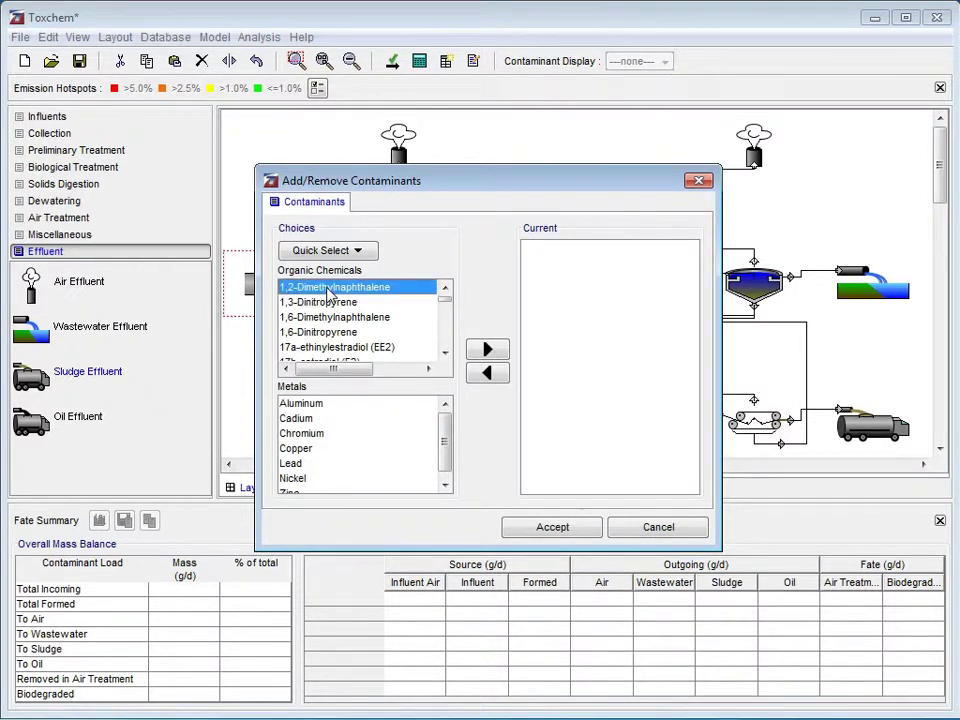
text(aceto)
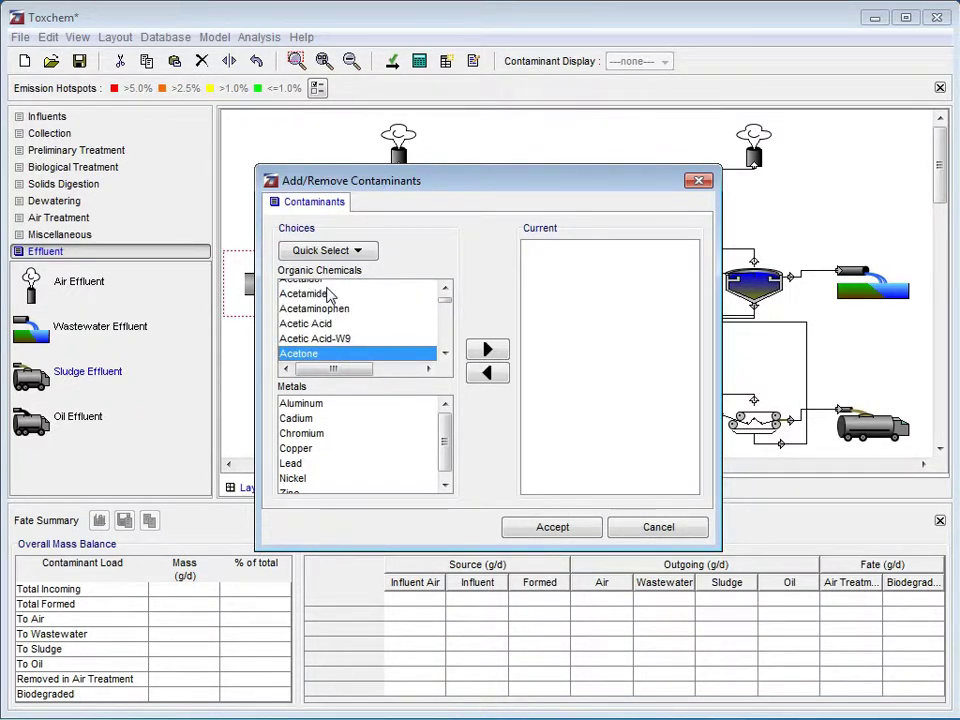
click(489, 349)
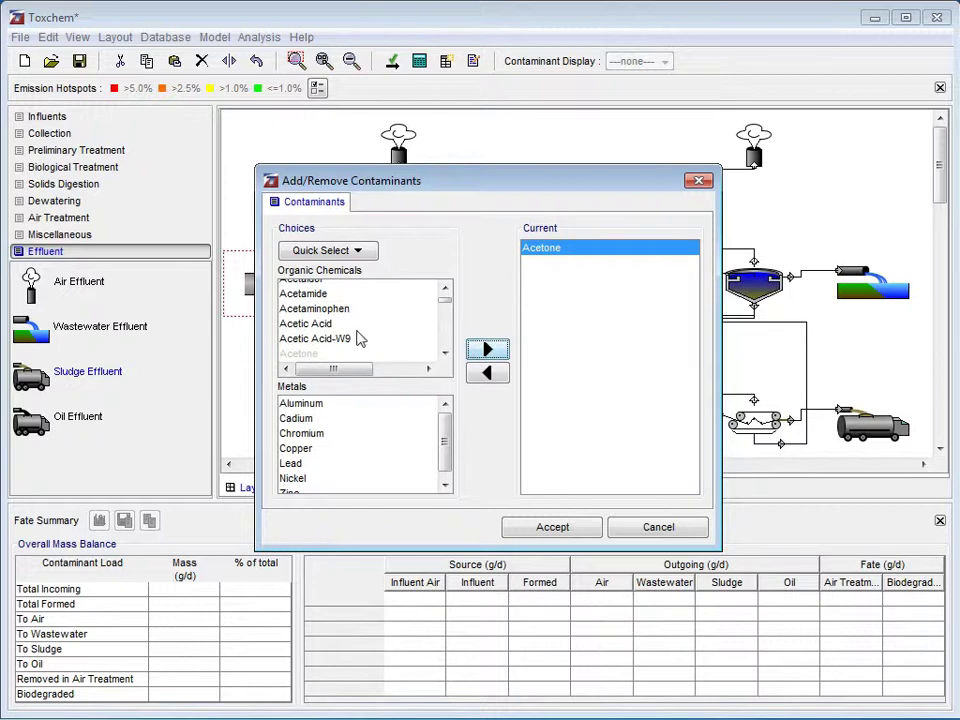
click(320, 341)
text(b)
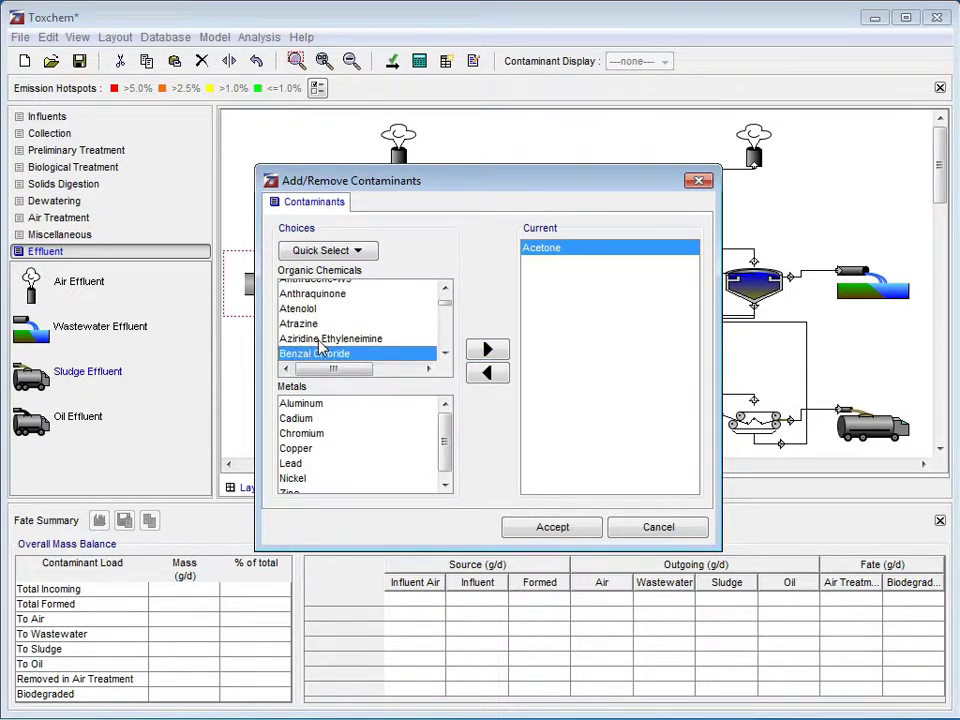
text(enze)
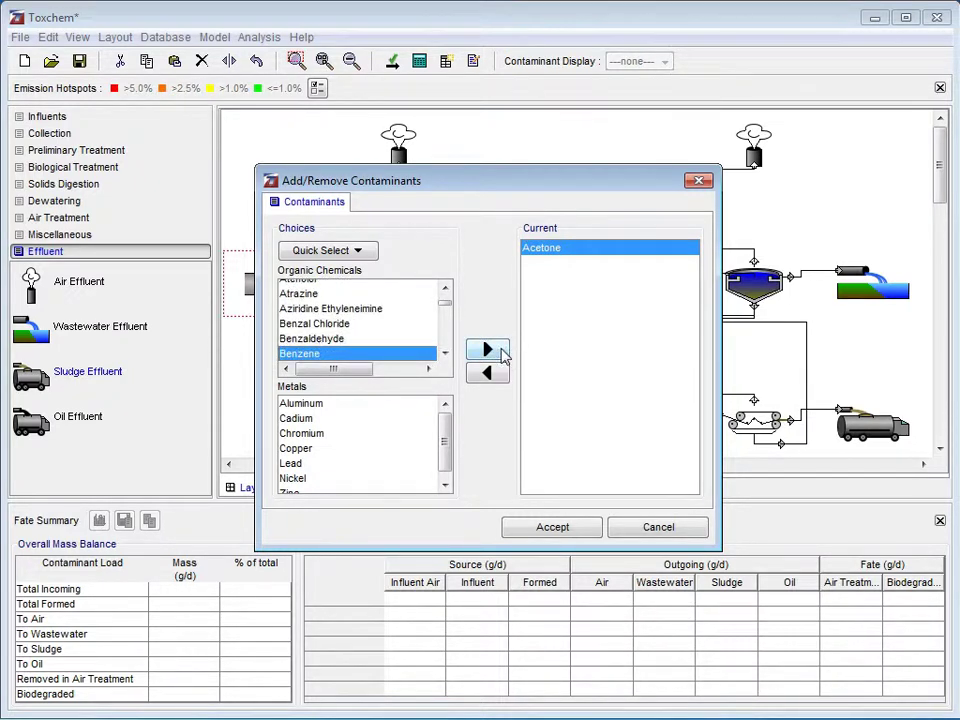
click(489, 349)
click(311, 339)
text(chlorof)
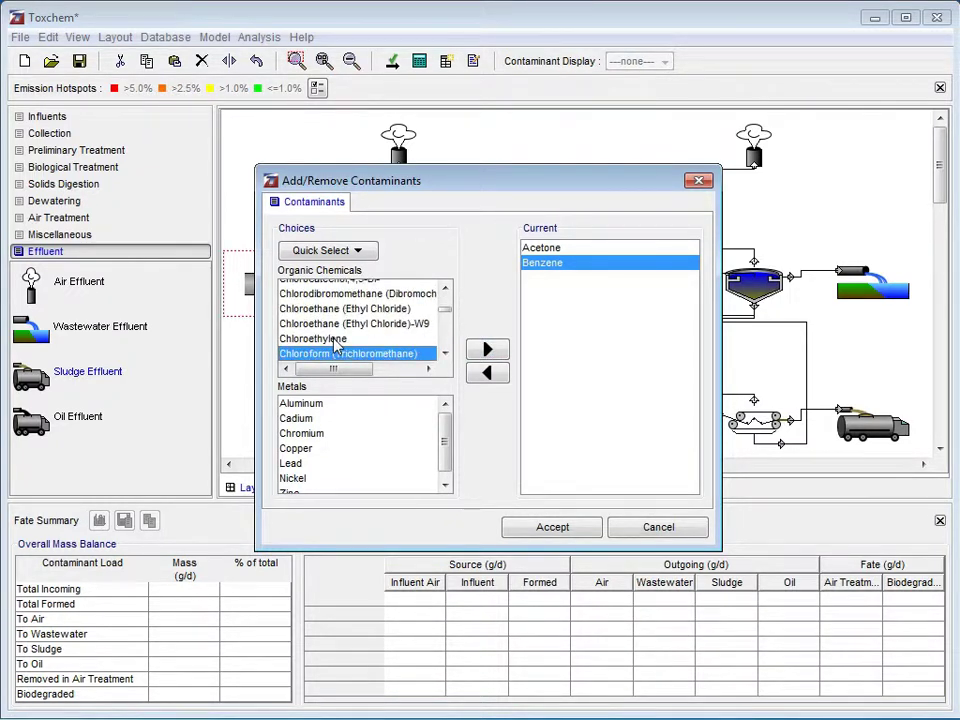
click(489, 349)
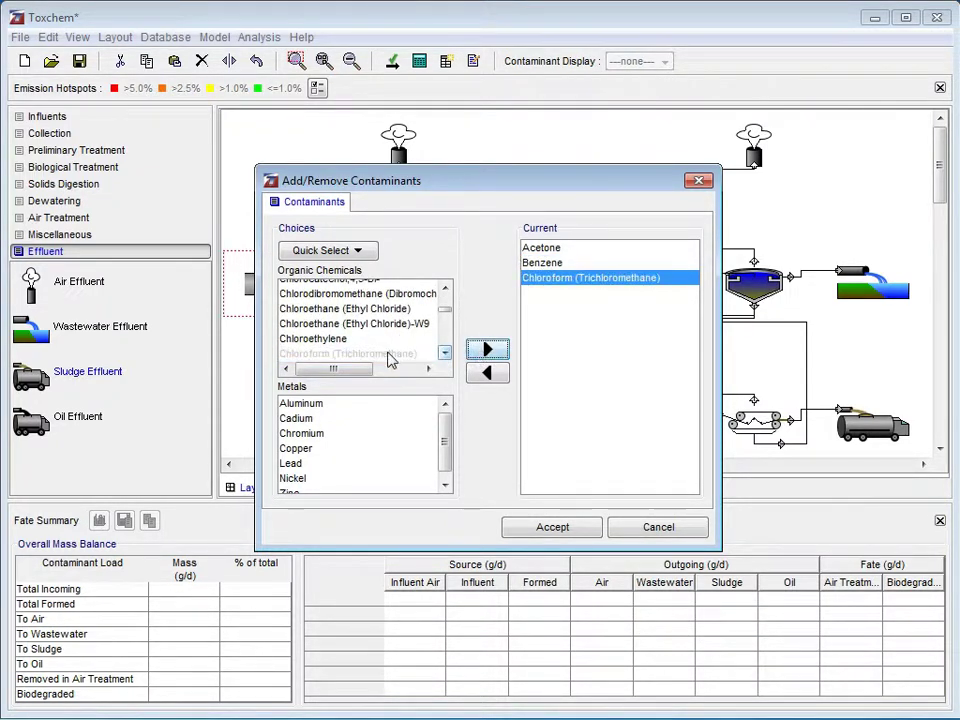
click(340, 340)
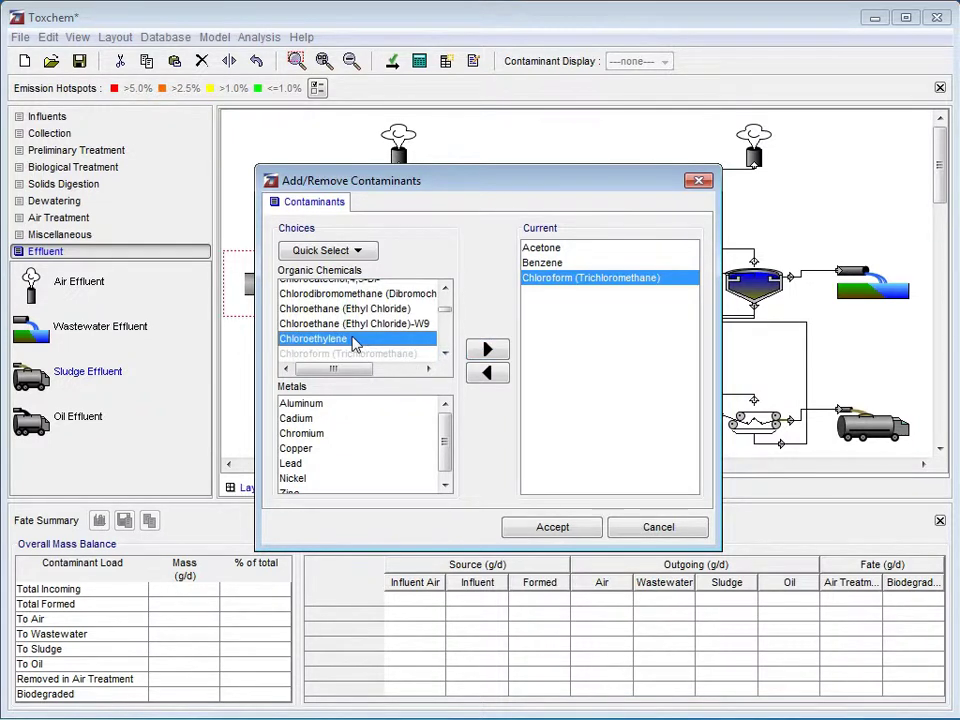
text(methan)
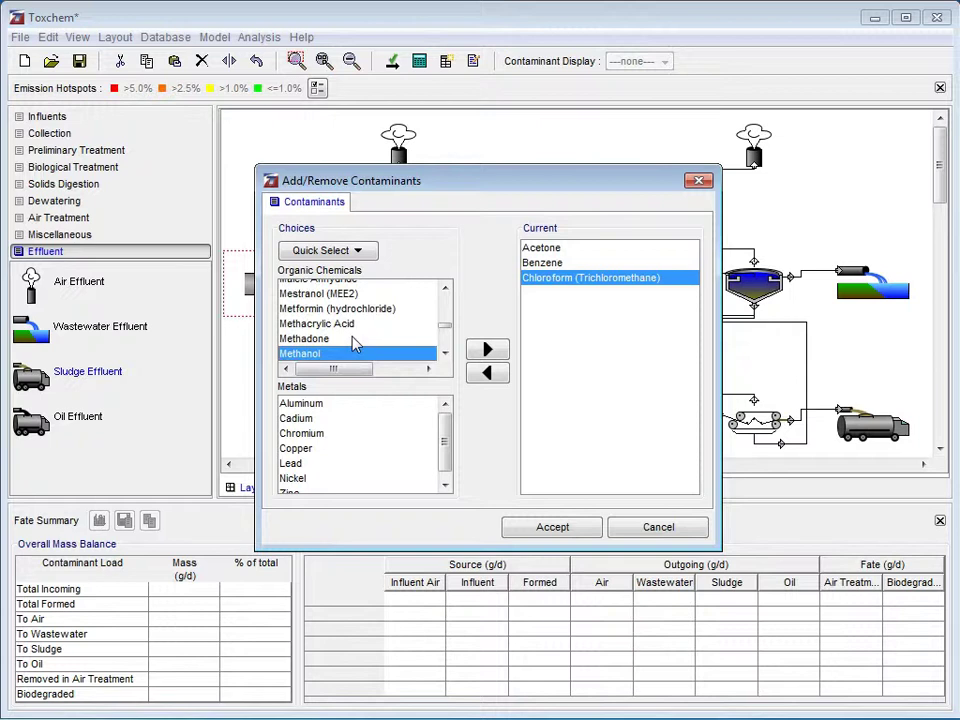
click(487, 350)
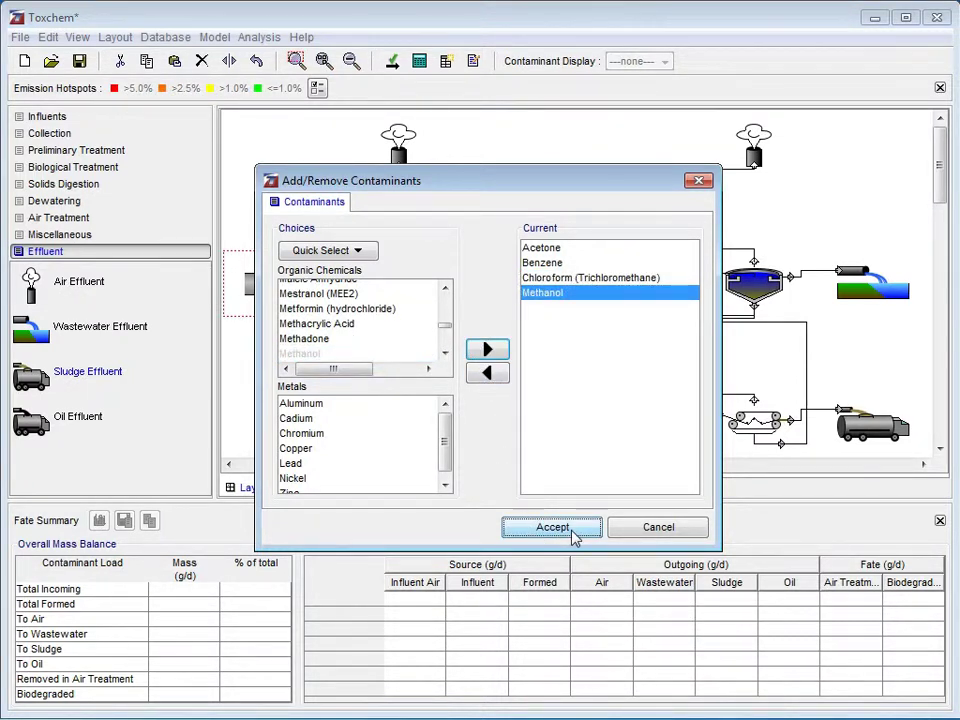
- Set influent concentrations to acetone 1000, chloroform 10000 and methanol 50000 ug/L
click(574, 530)
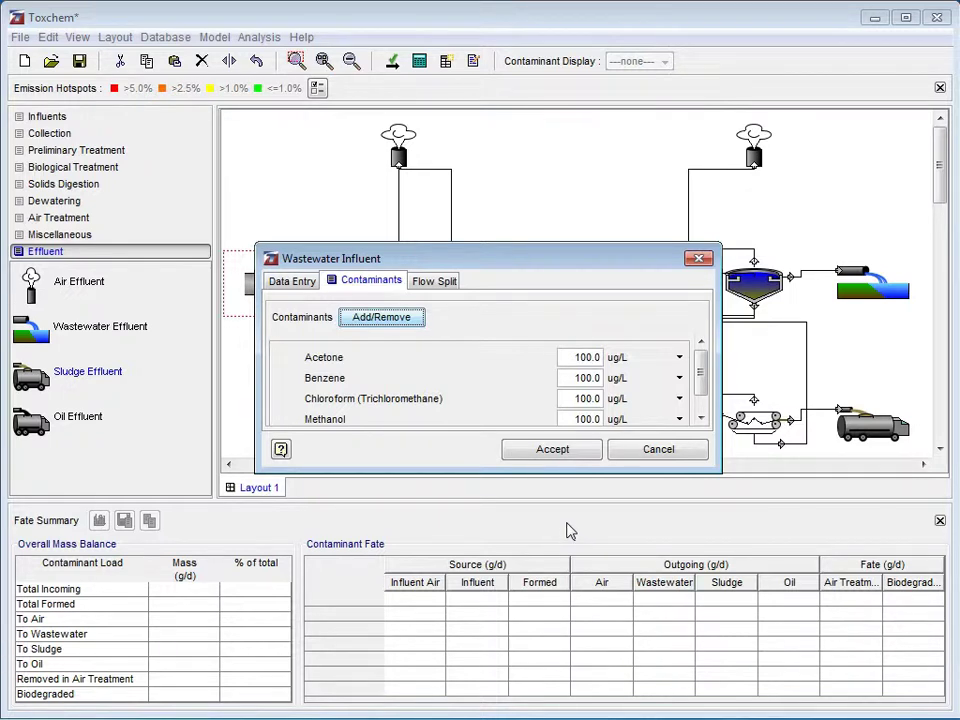
double_click(590, 357)
key(BackSpace)
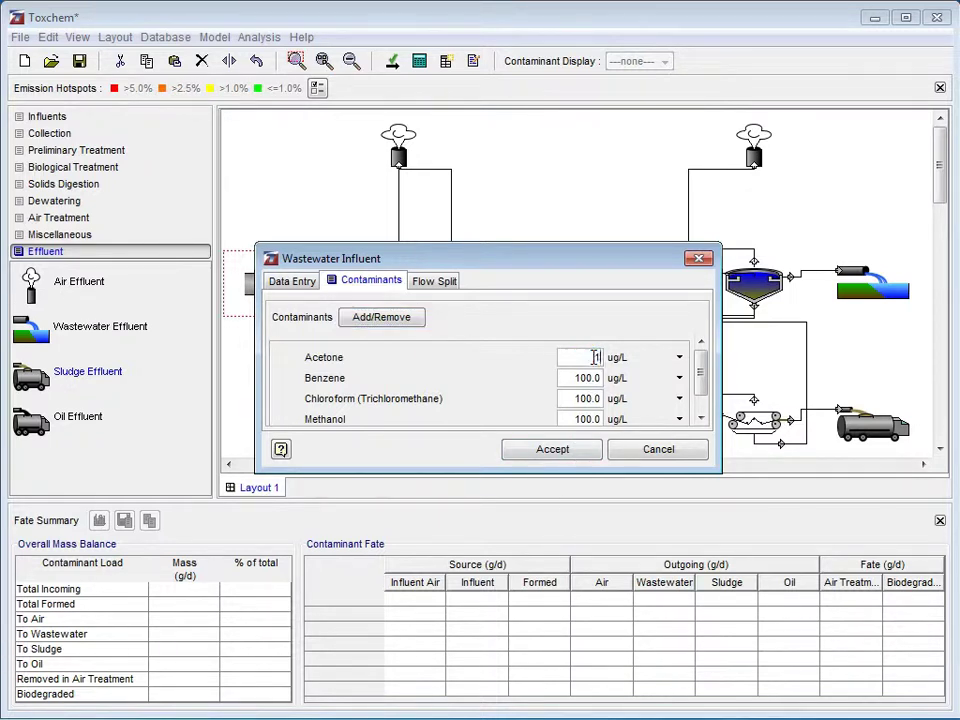
text(1000)
key(Return)
double_click(588, 398)
text(10000)
key(Tab)
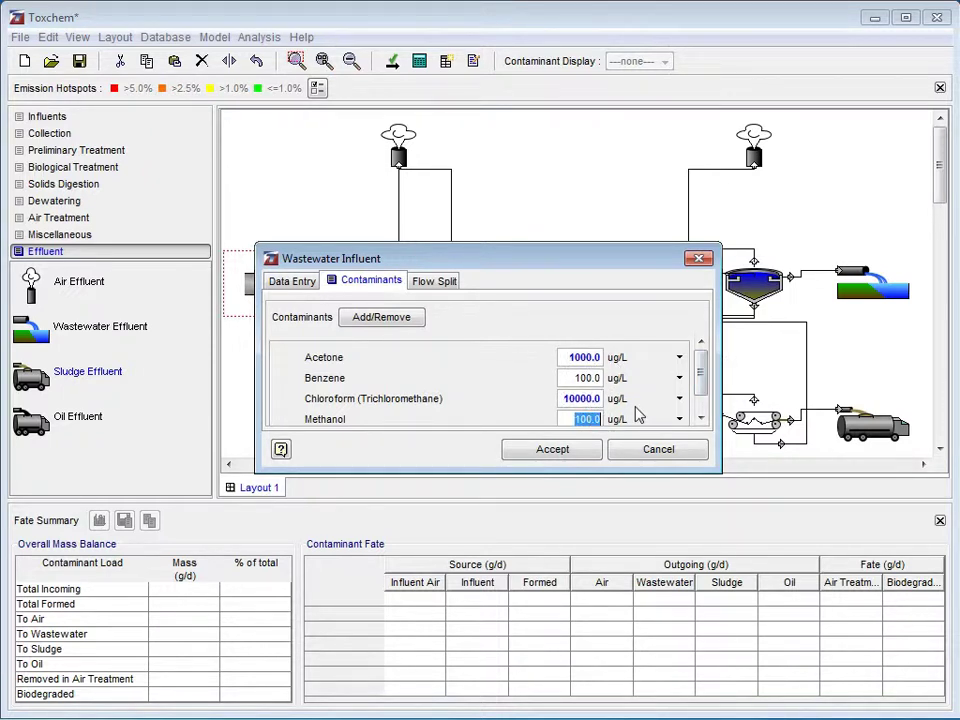
text(50)
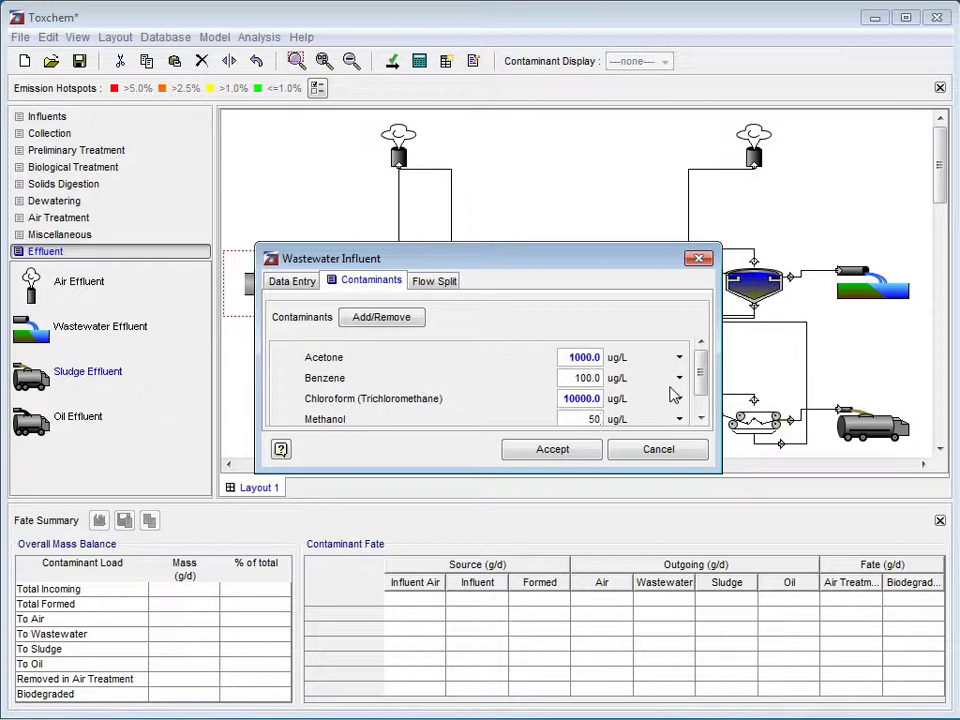
key(Tab)
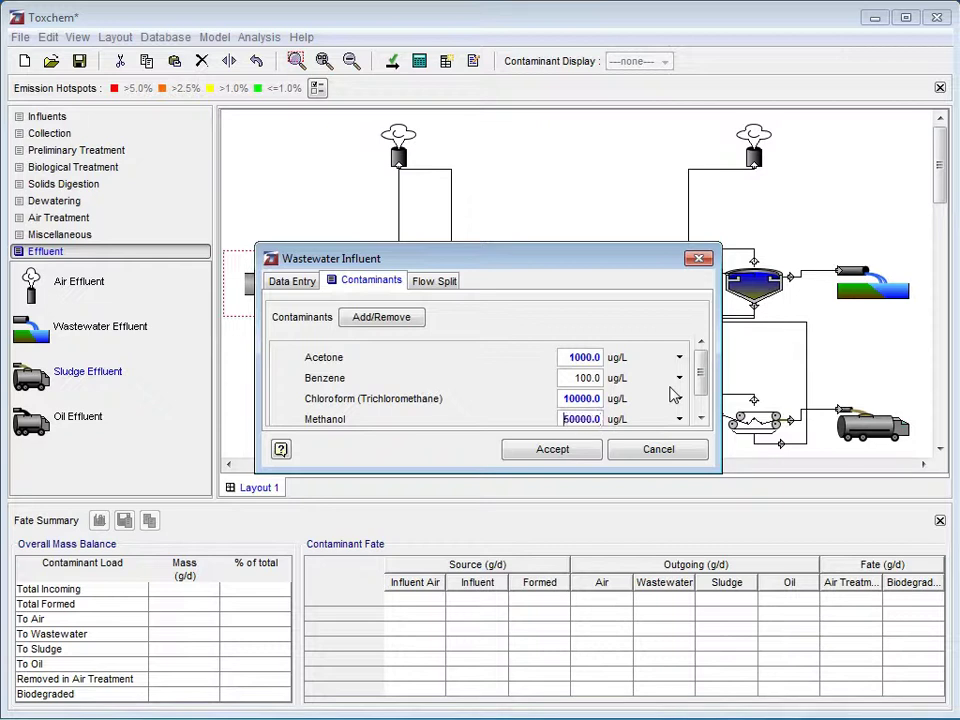
- Set the equalization tank's liquid depth to 3.5 m and surface area to 40000 m2
click(566, 451)
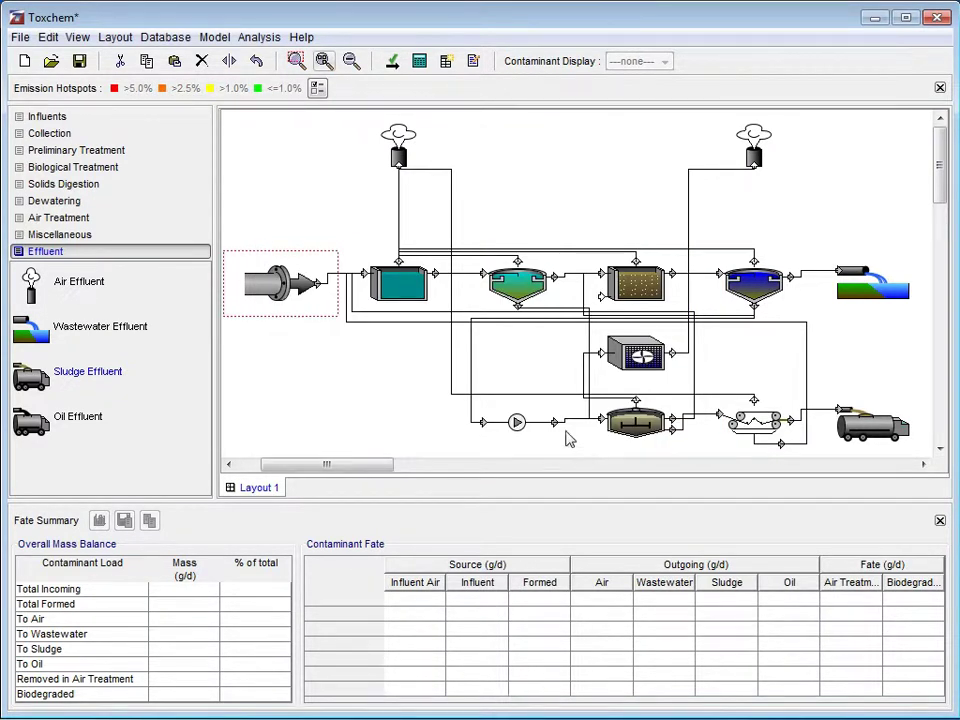
right_click(400, 286)
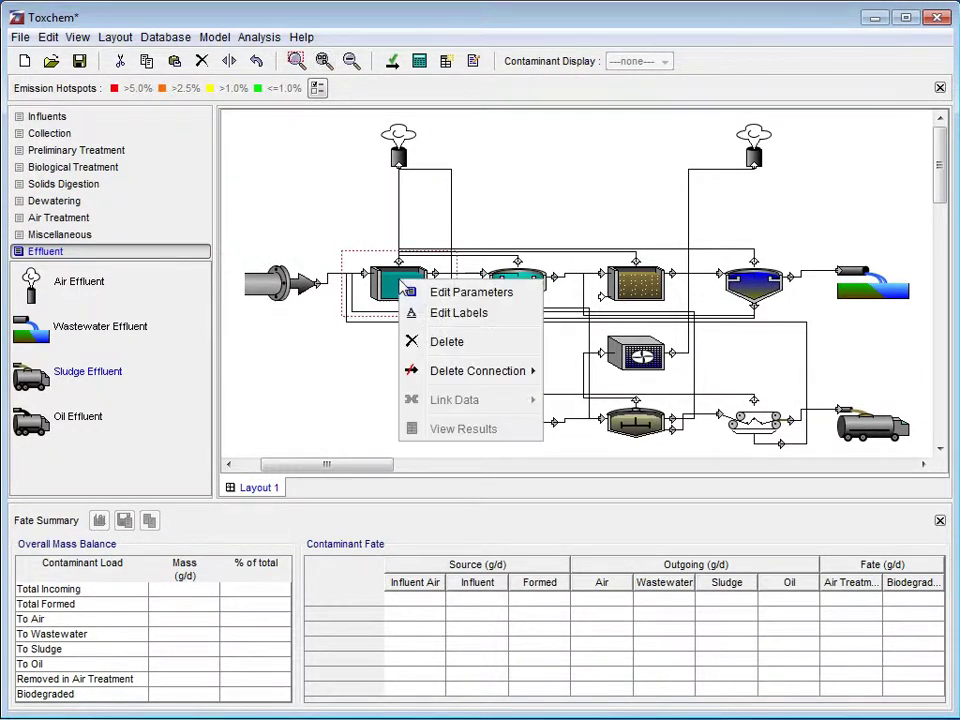
click(465, 292)
double_click(588, 307)
text(3.5)
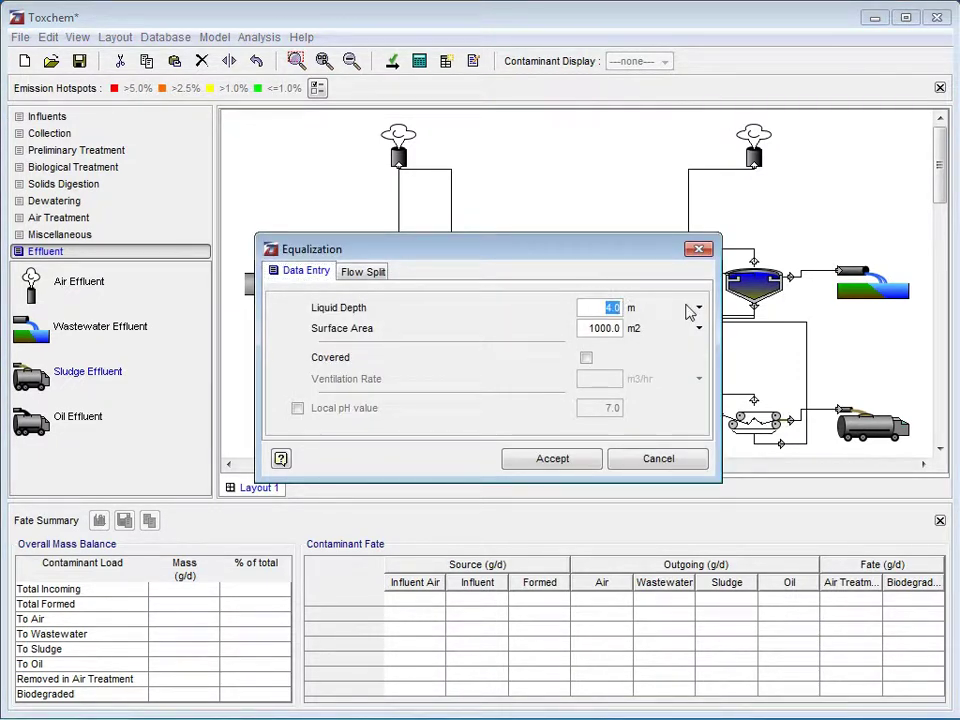
double_click(612, 329)
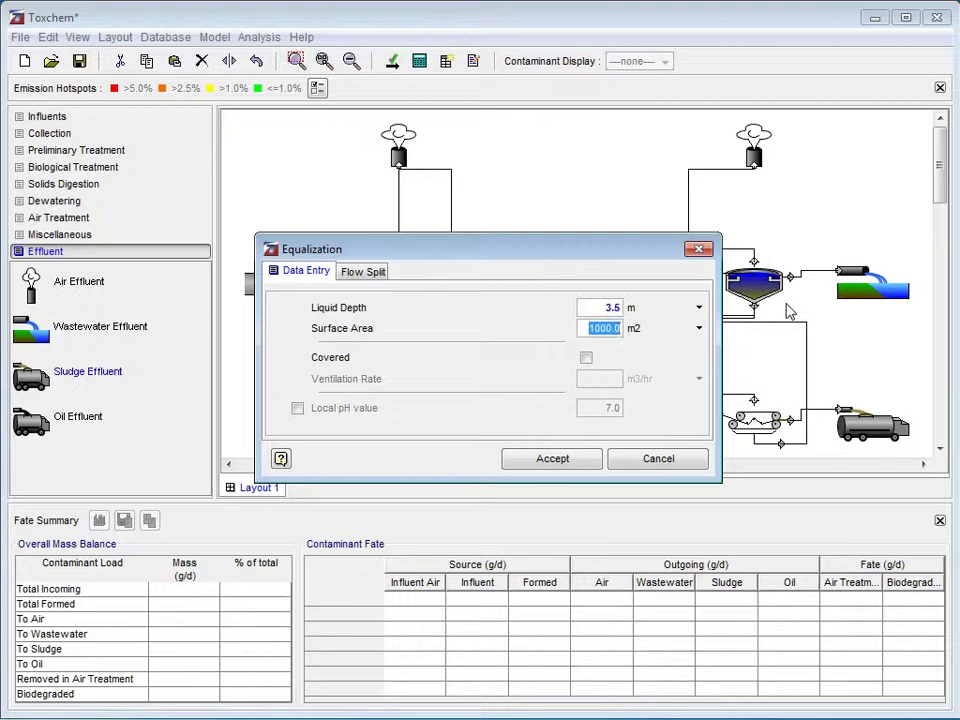
text(40)
click(572, 458)
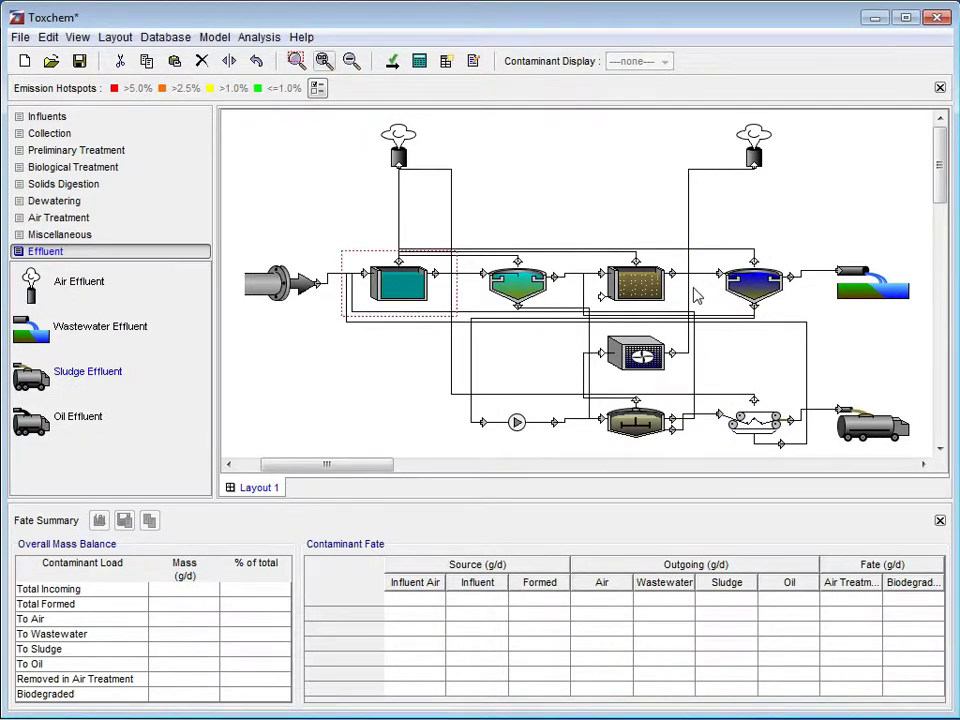
- Set the Secondary Clarifier's flow split to RAS 0.98 and WAS 0.02, and accept
right_click(748, 287)
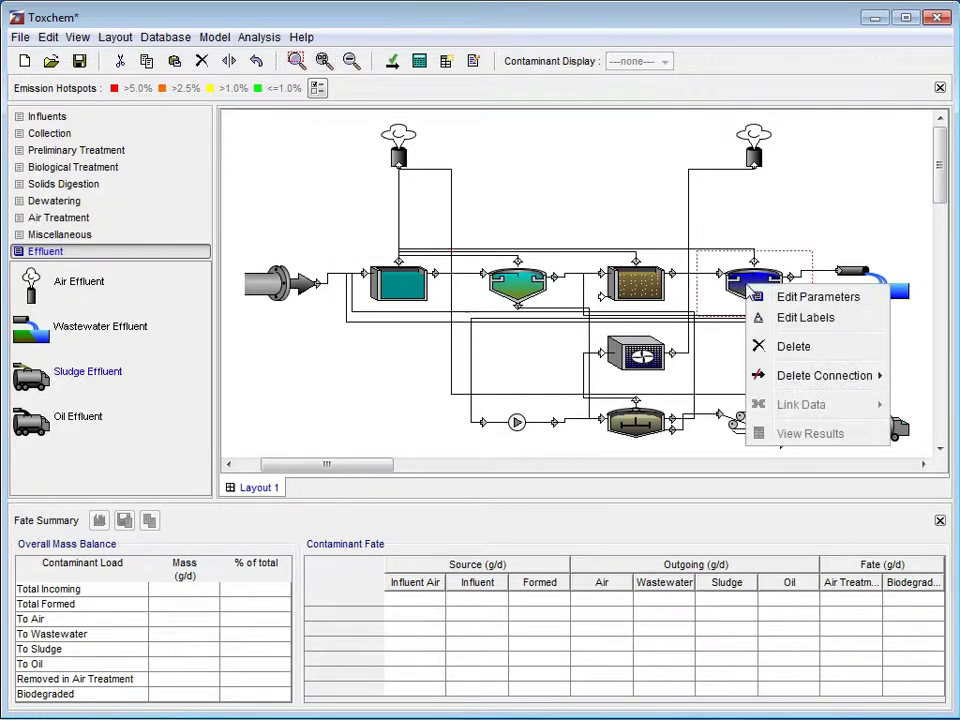
right_click(762, 284)
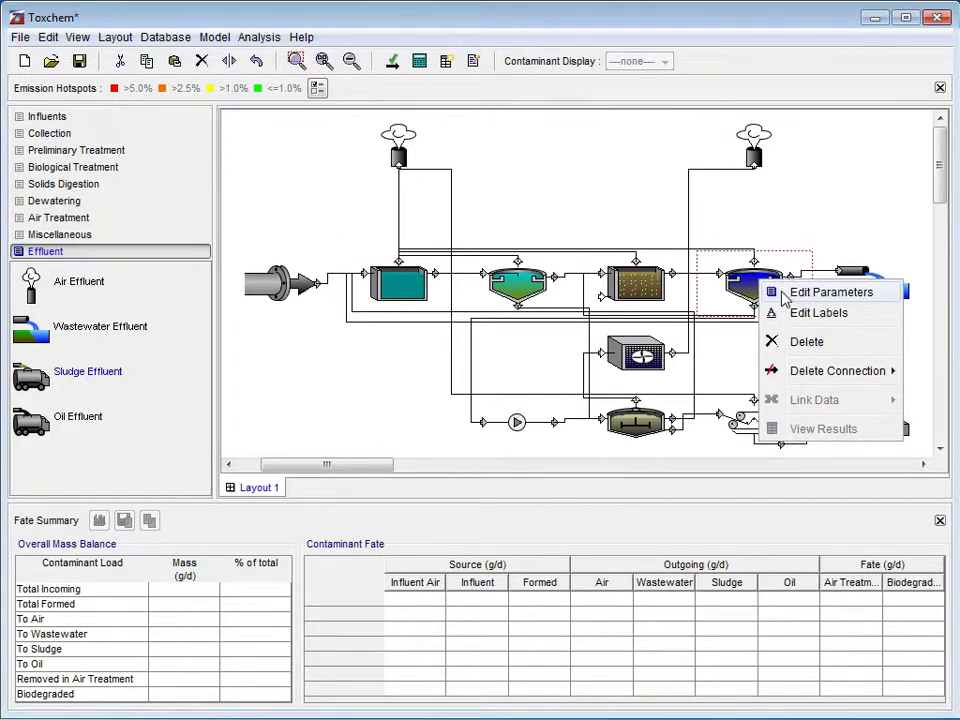
click(830, 292)
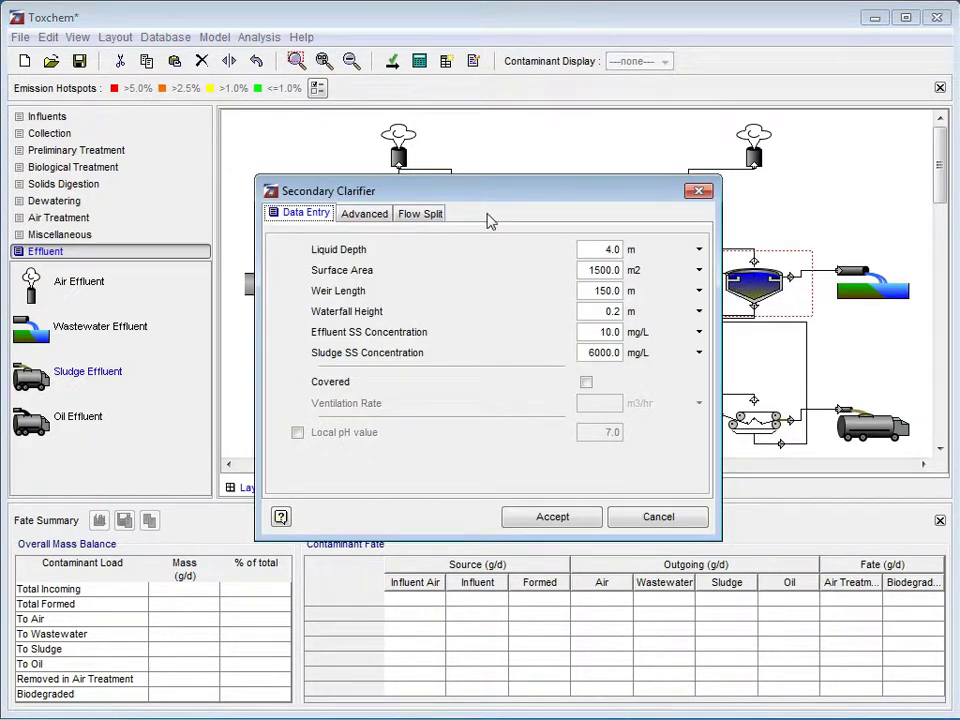
click(428, 214)
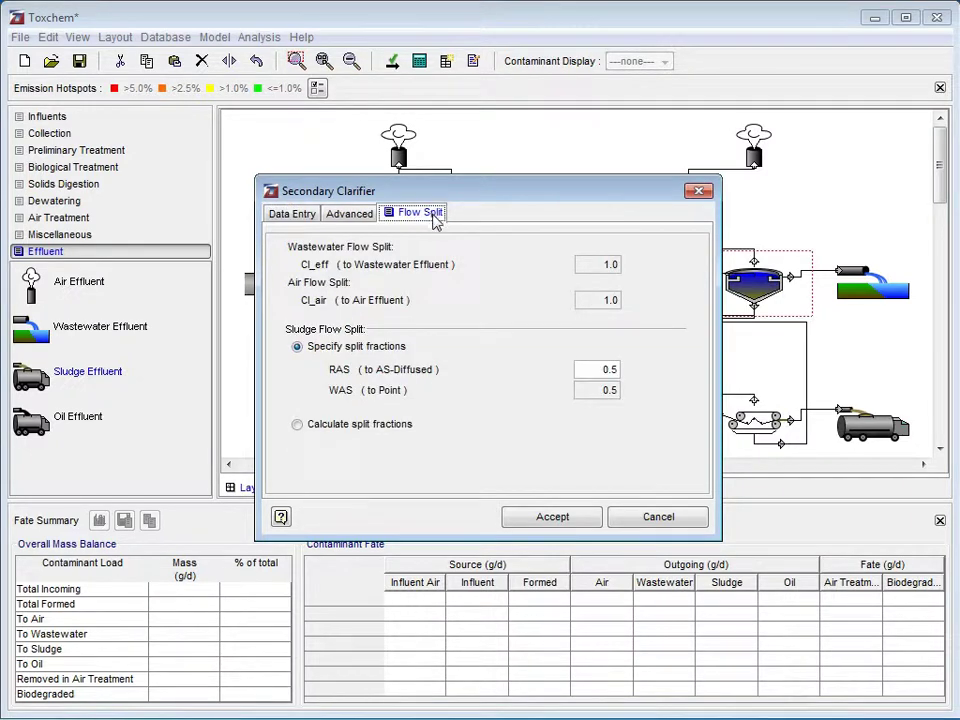
double_click(613, 369)
text(0.98)
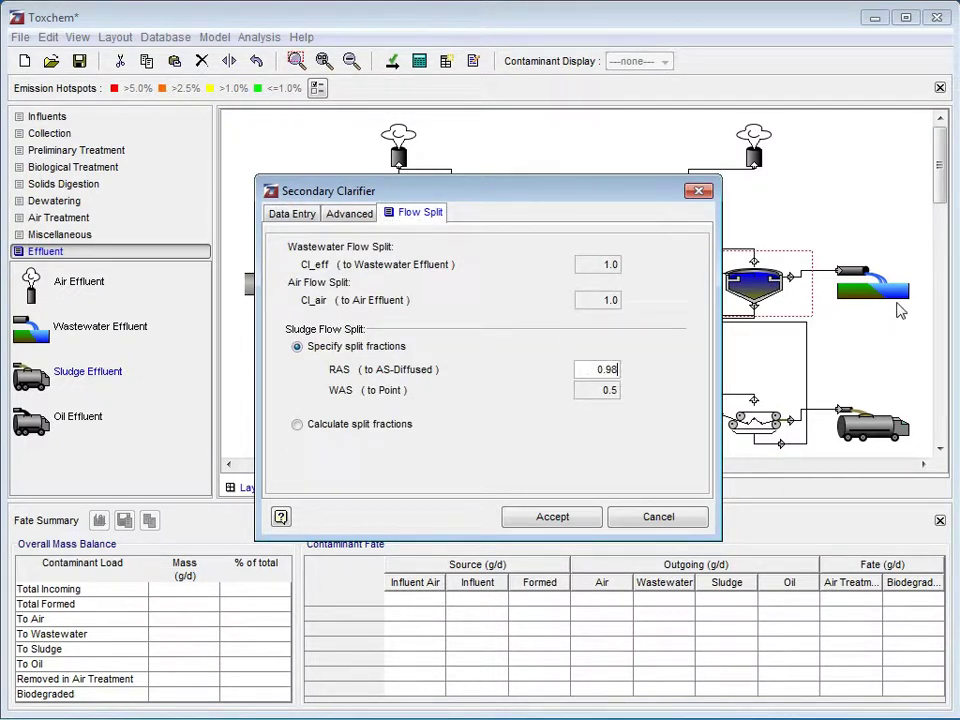
key(Return)
click(558, 517)
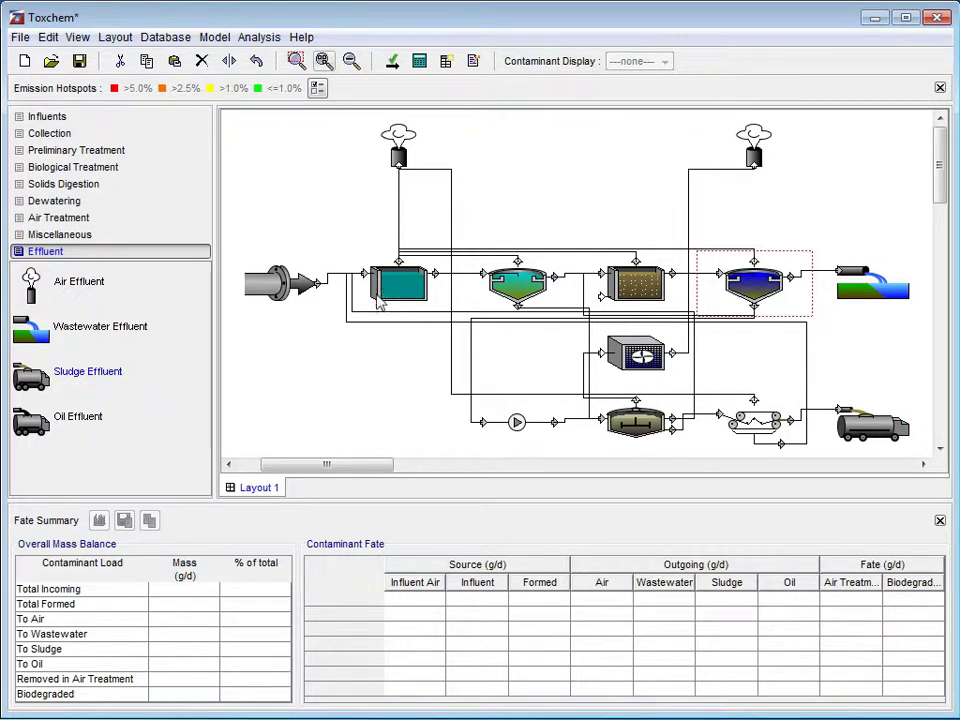
click(113, 37)
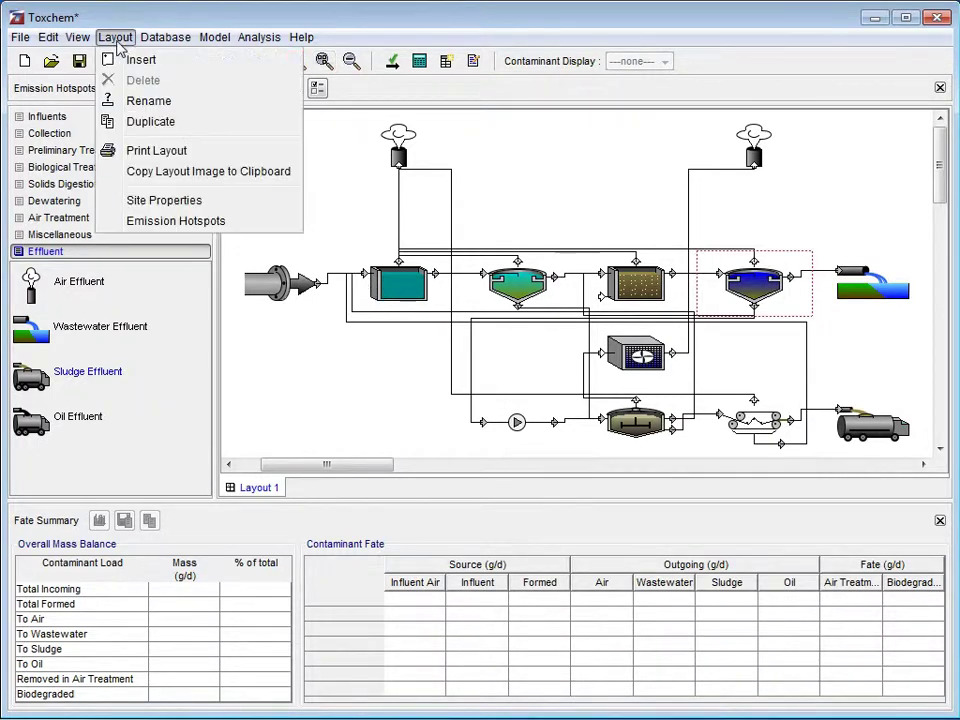
click(150, 201)
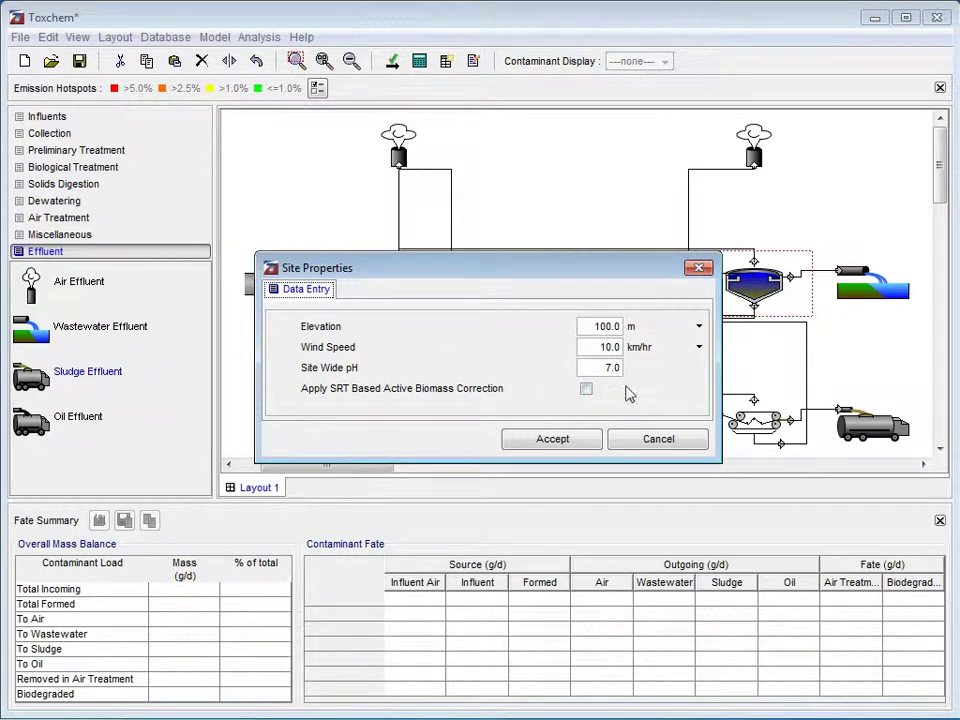
click(646, 446)
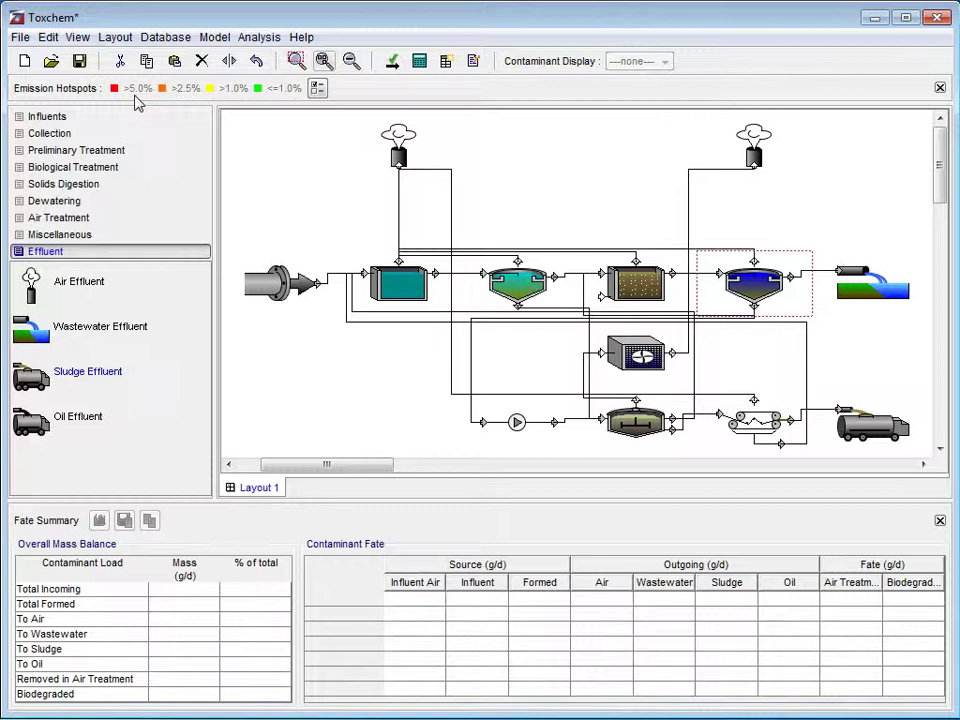
click(77, 37)
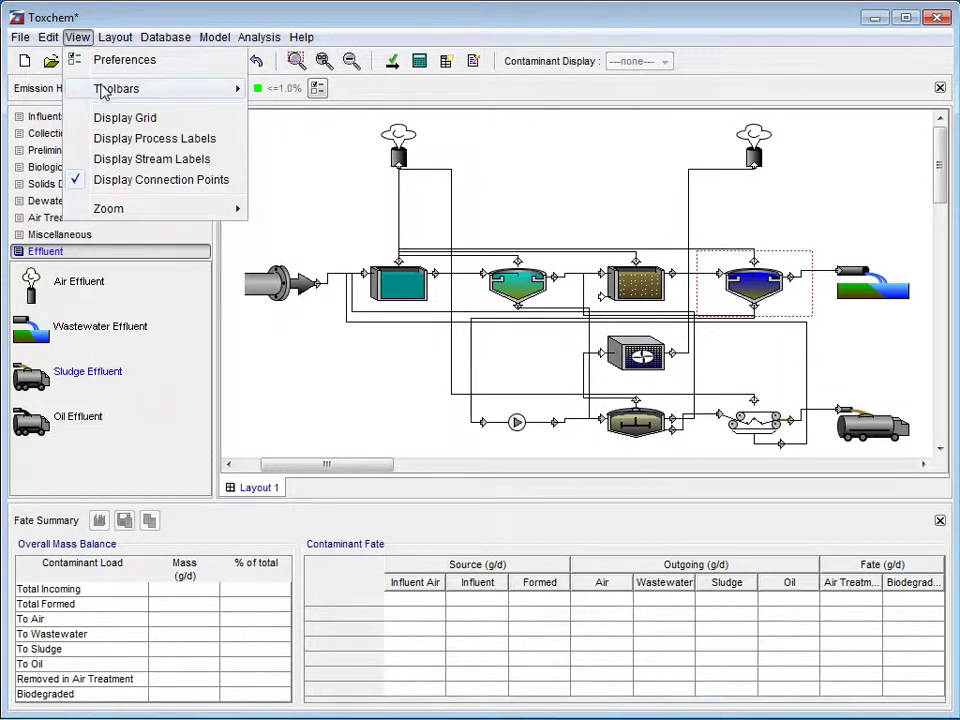
mouse_move(124, 89)
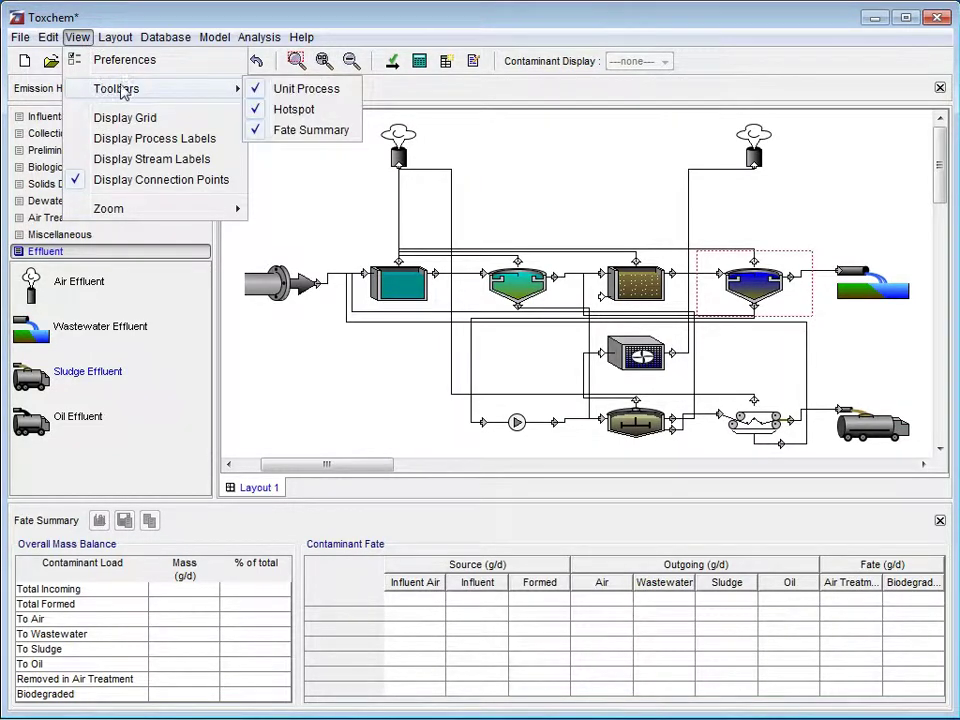
click(280, 112)
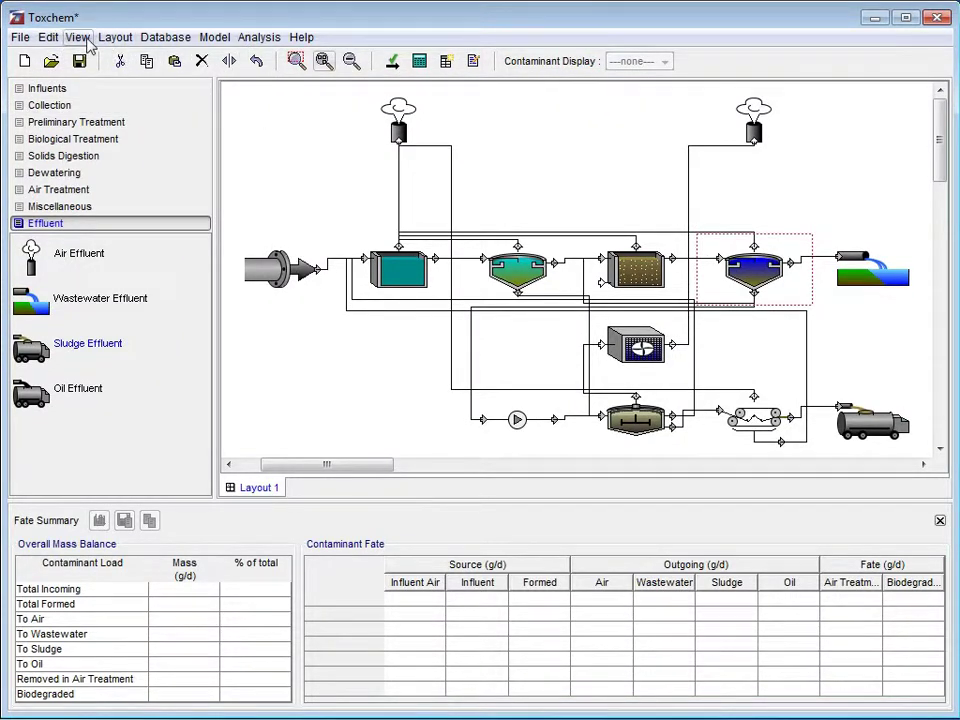
click(86, 40)
mouse_move(156, 89)
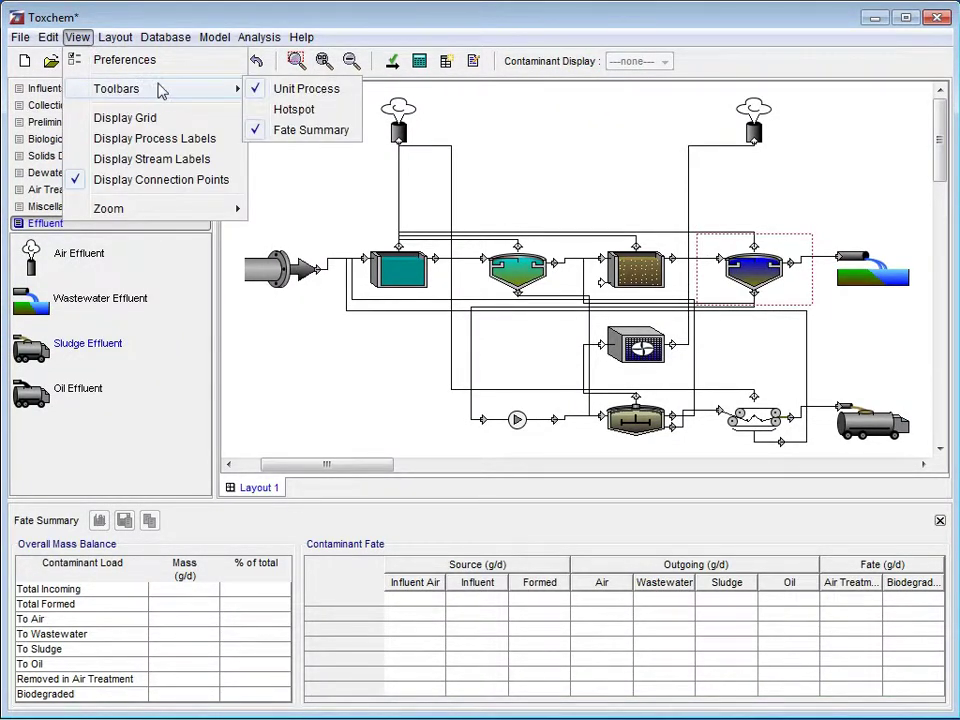
click(292, 117)
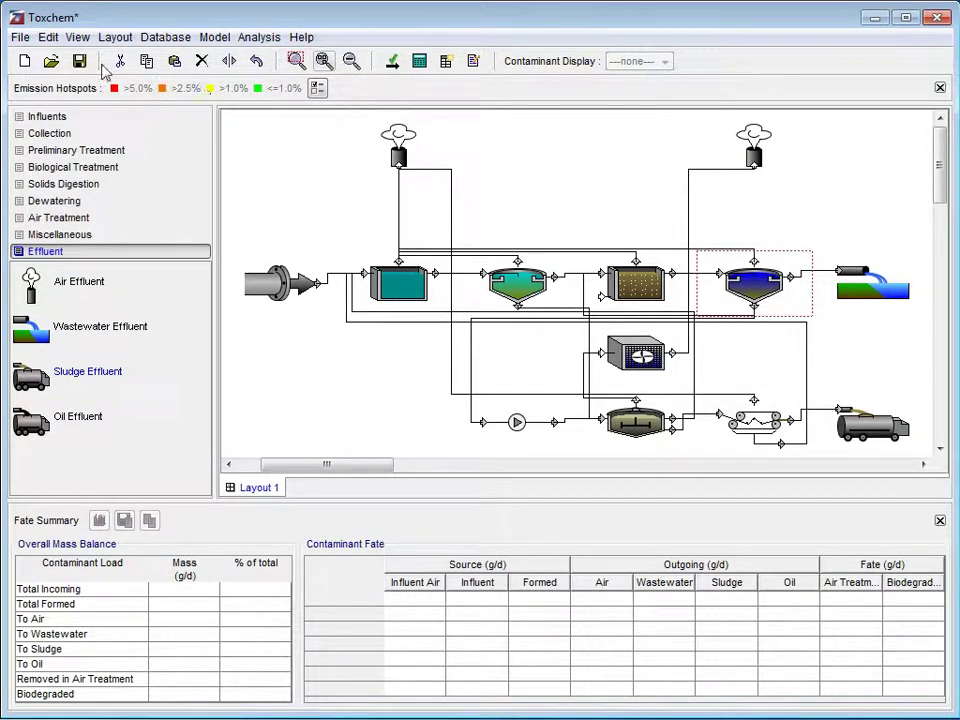
- Raise the medium-level emission hotspot threshold from 2.5% to 3.0%
click(317, 89)
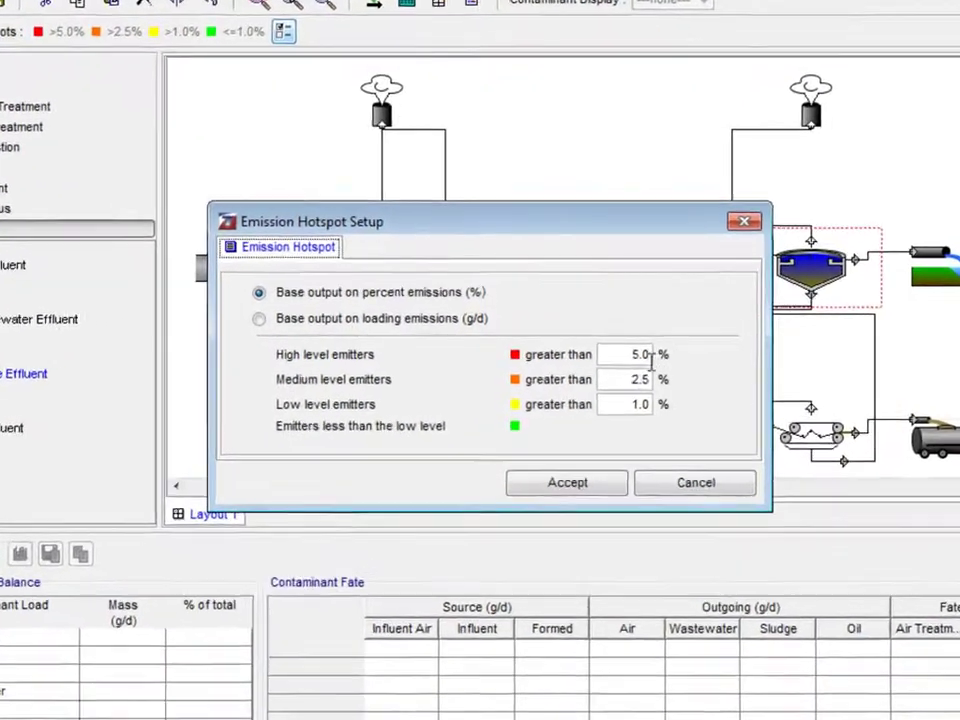
double_click(611, 380)
text(3)
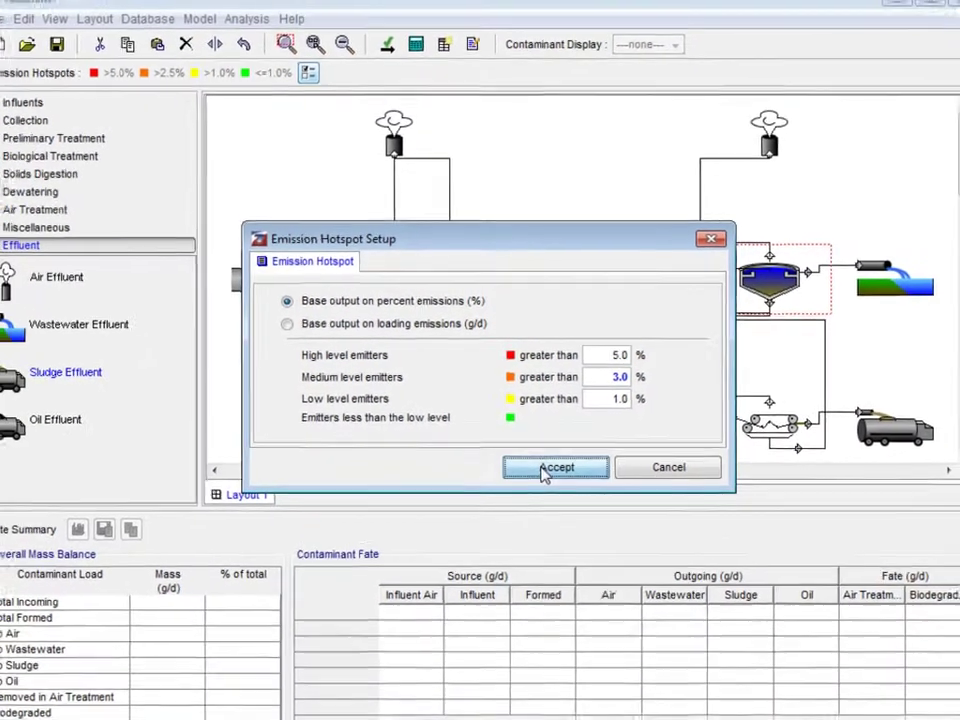
click(543, 512)
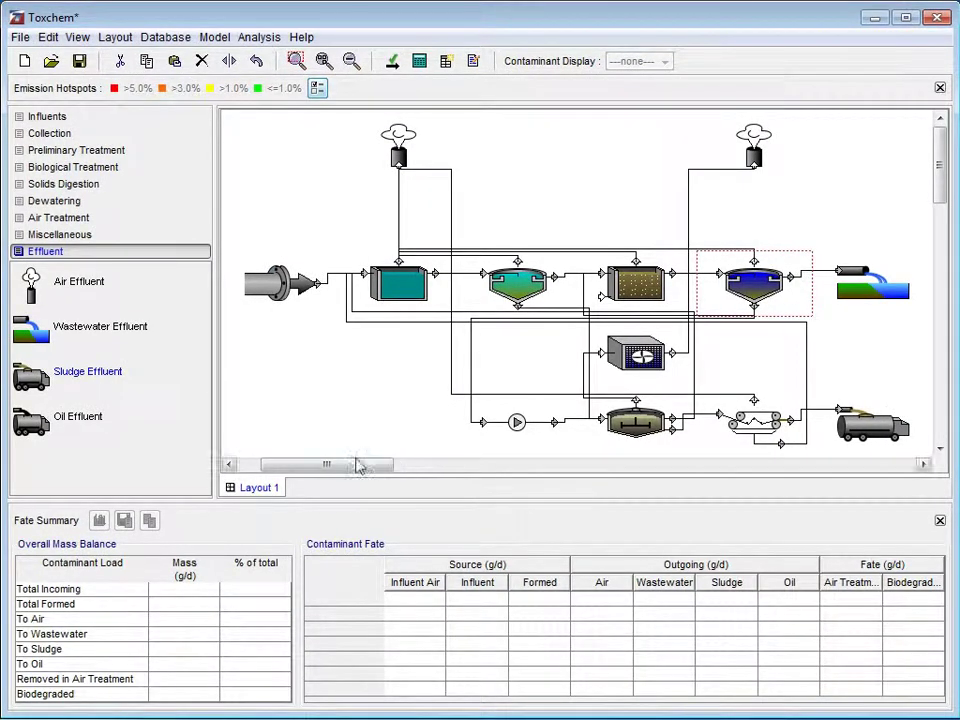
- Rename the Layout 1 tab to 'PlantABC'
right_click(264, 500)
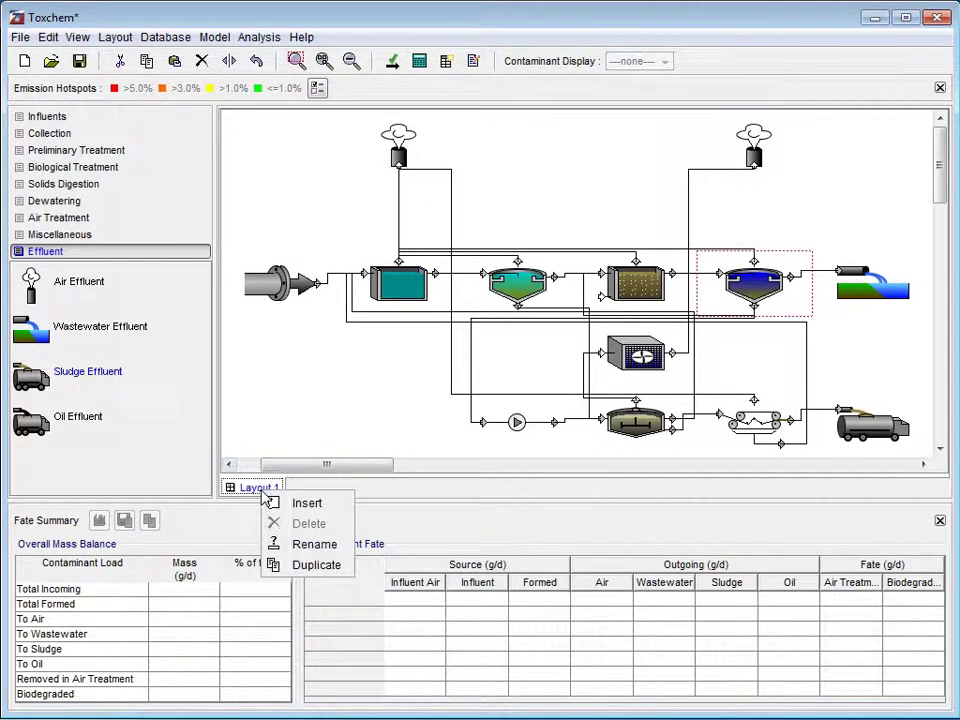
click(310, 545)
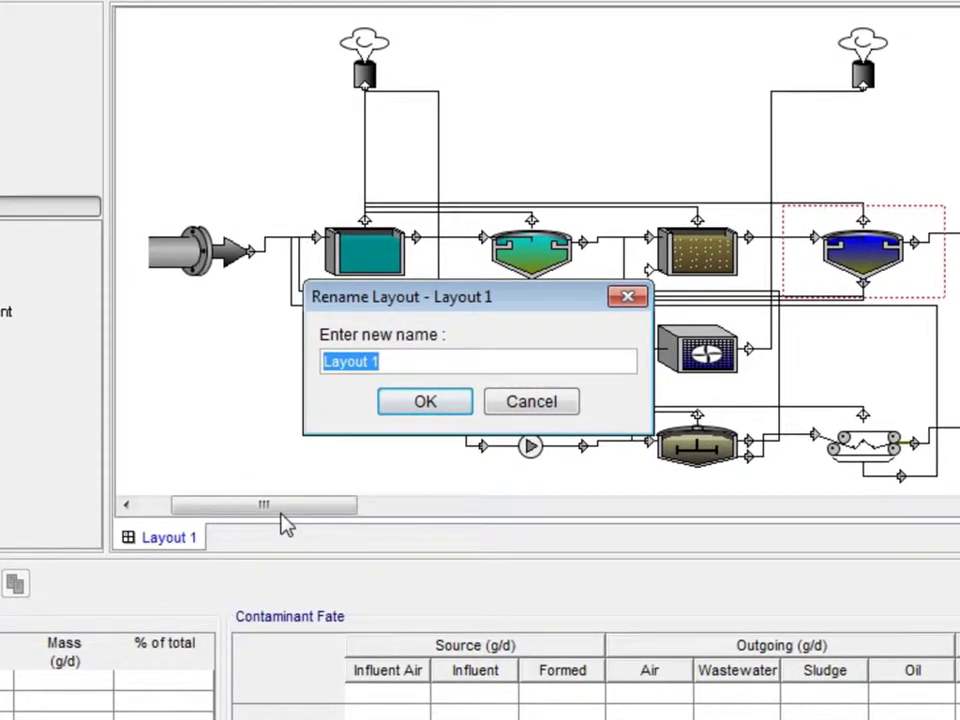
text(P)
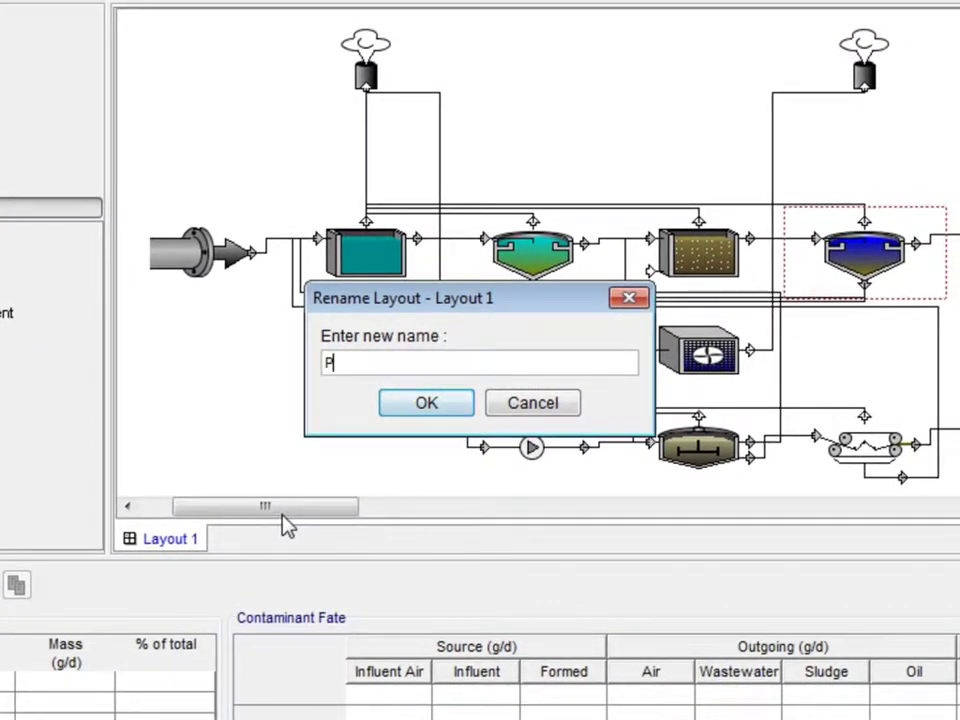
text(lantABC)
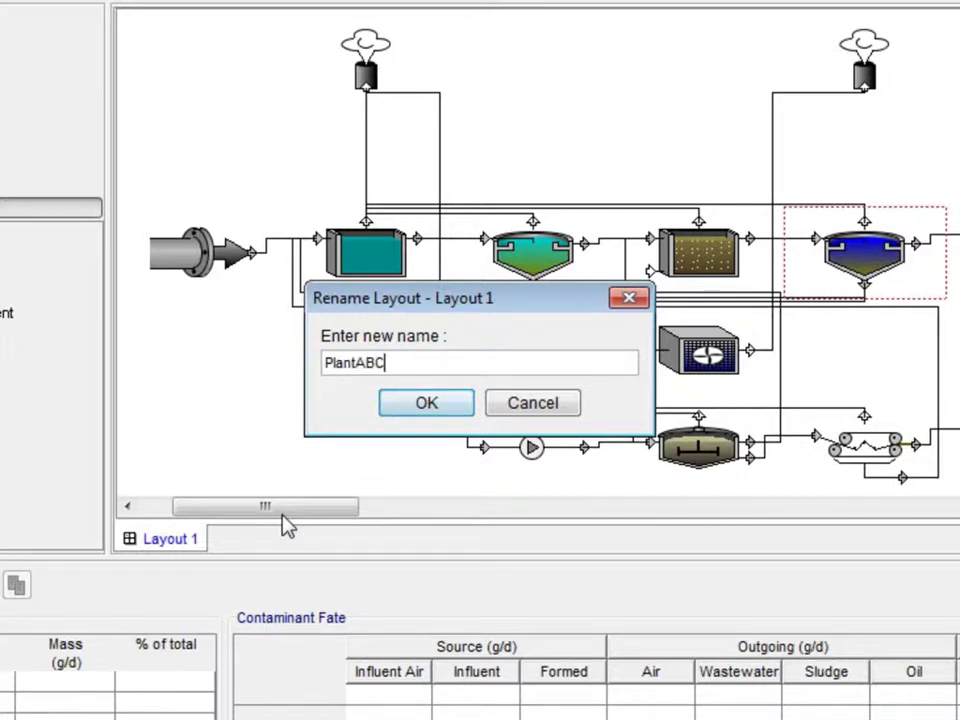
click(420, 406)
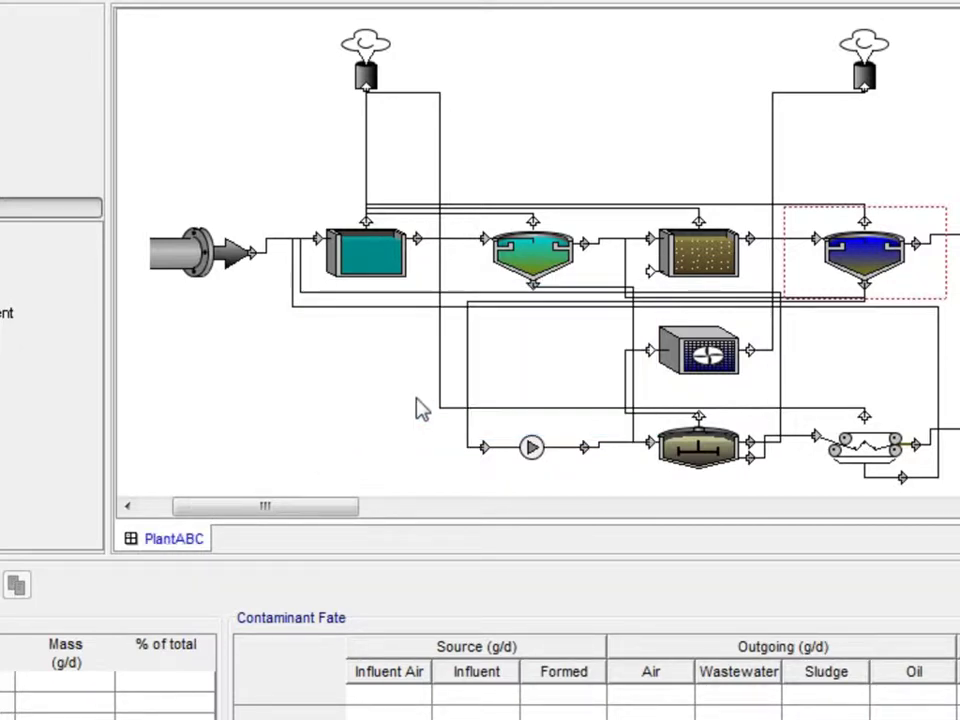
click(155, 535)
- Duplicate the PlantABC layout and name the copy 'PlantABC - No Equalization'
right_click(155, 540)
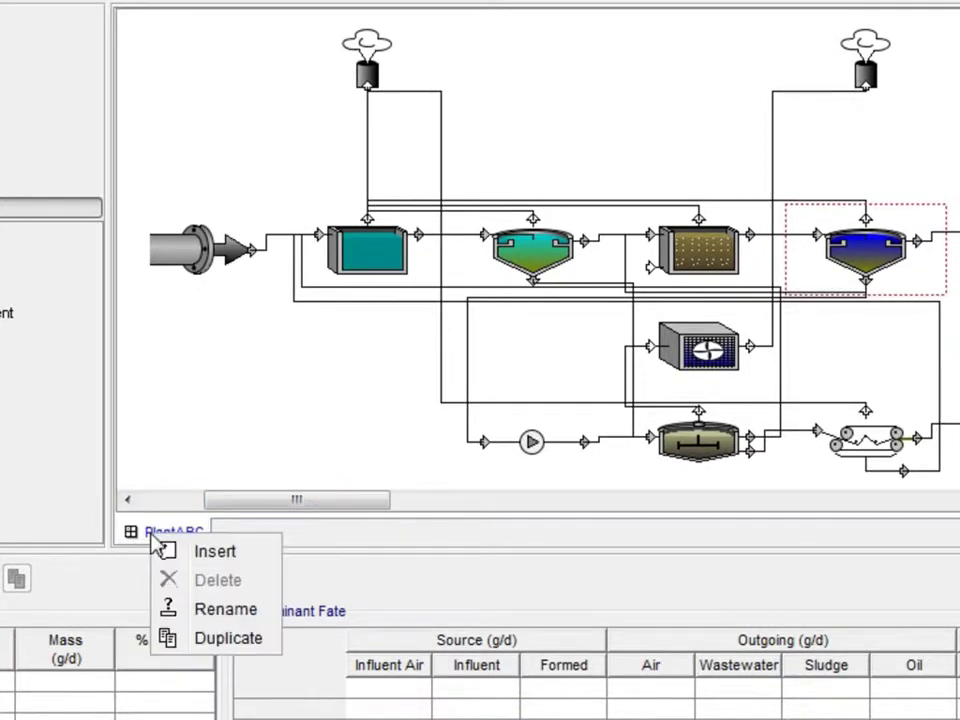
click(210, 637)
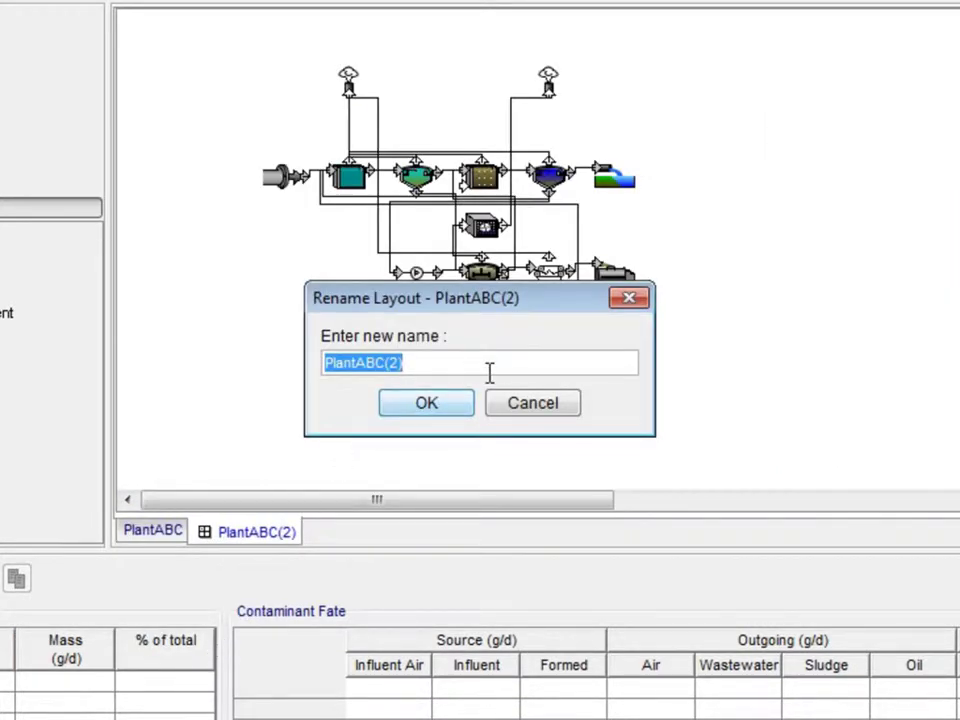
key(BackSpace)
text(Plant)
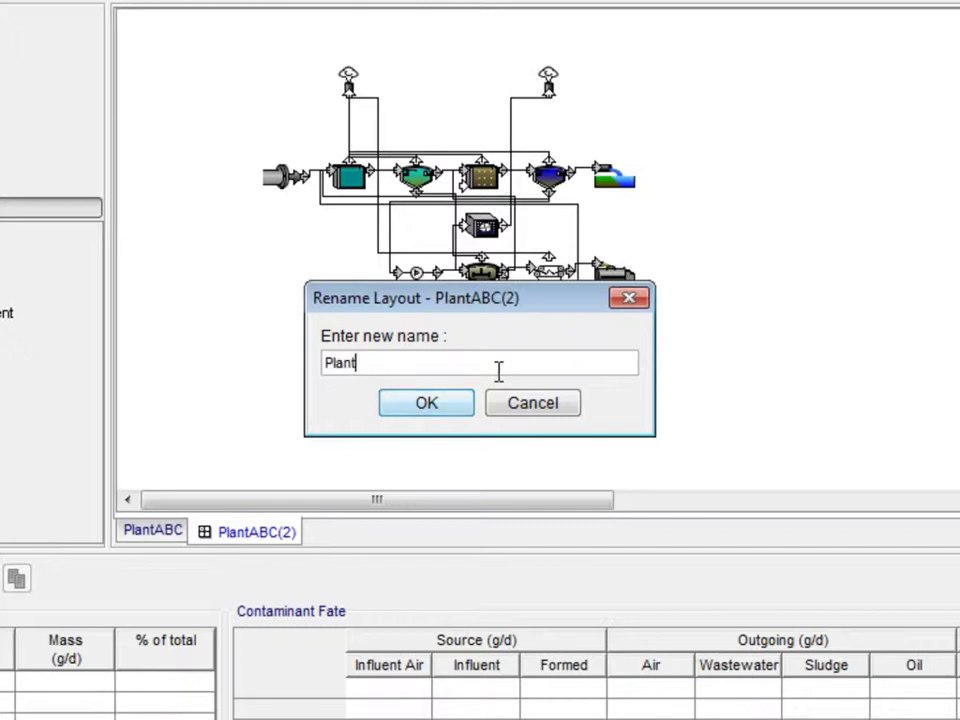
text(ABC - No Eq)
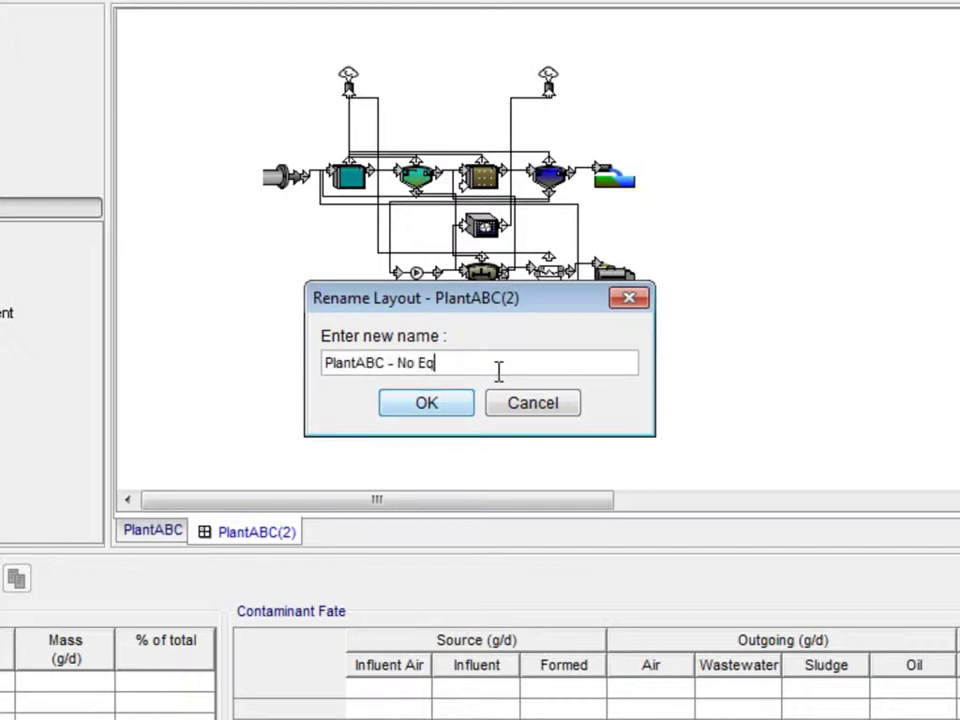
text(ualization)
click(437, 410)
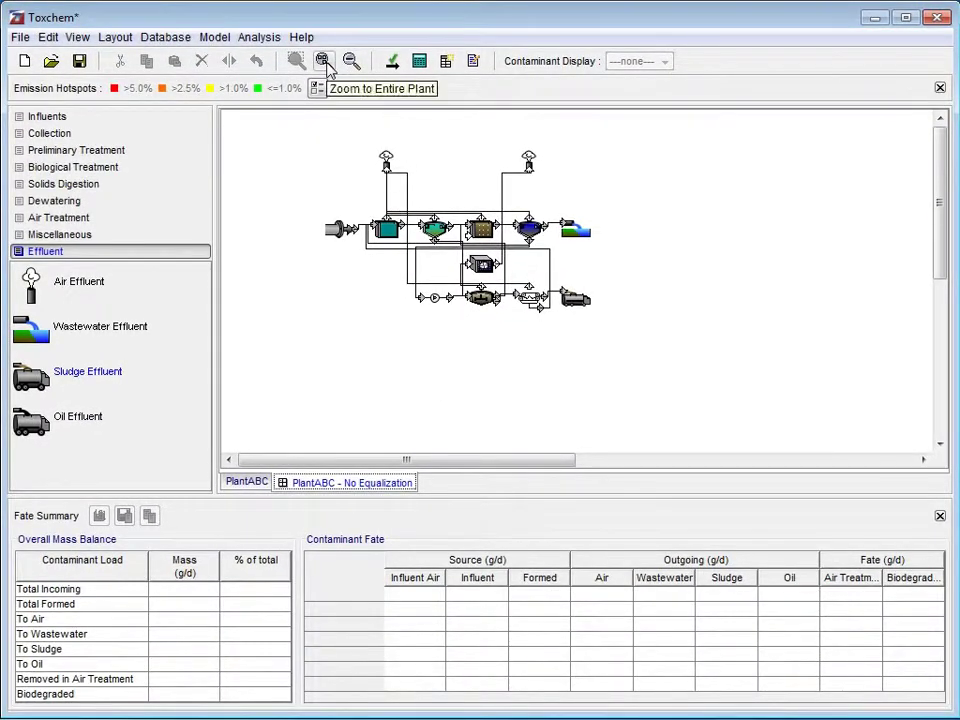
- Delete the Equalization tank from the No Equalization layout
click(325, 63)
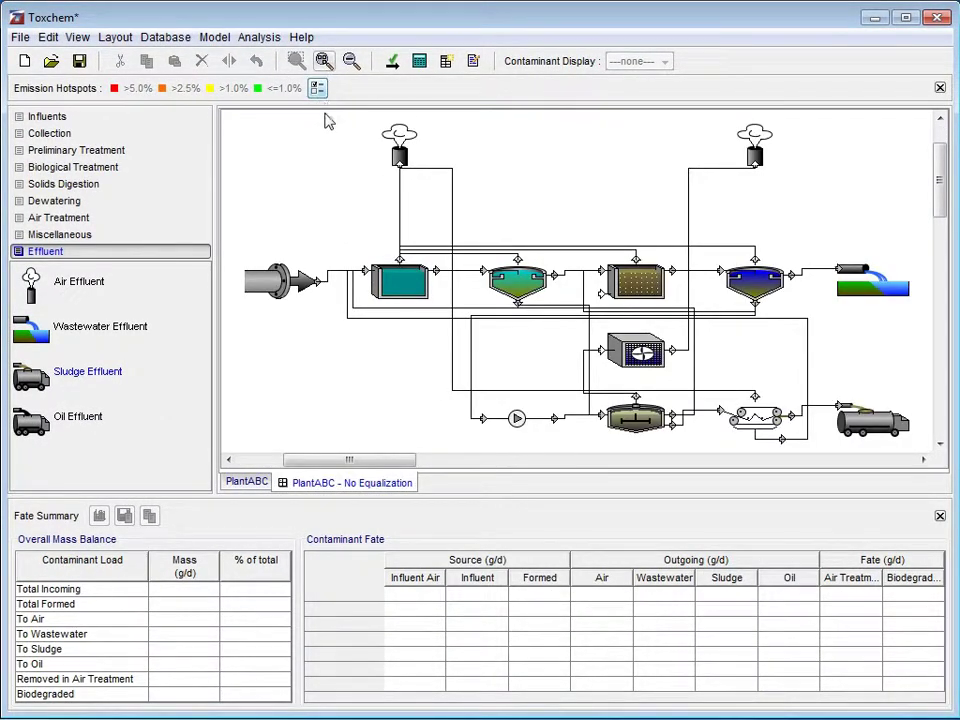
right_click(400, 298)
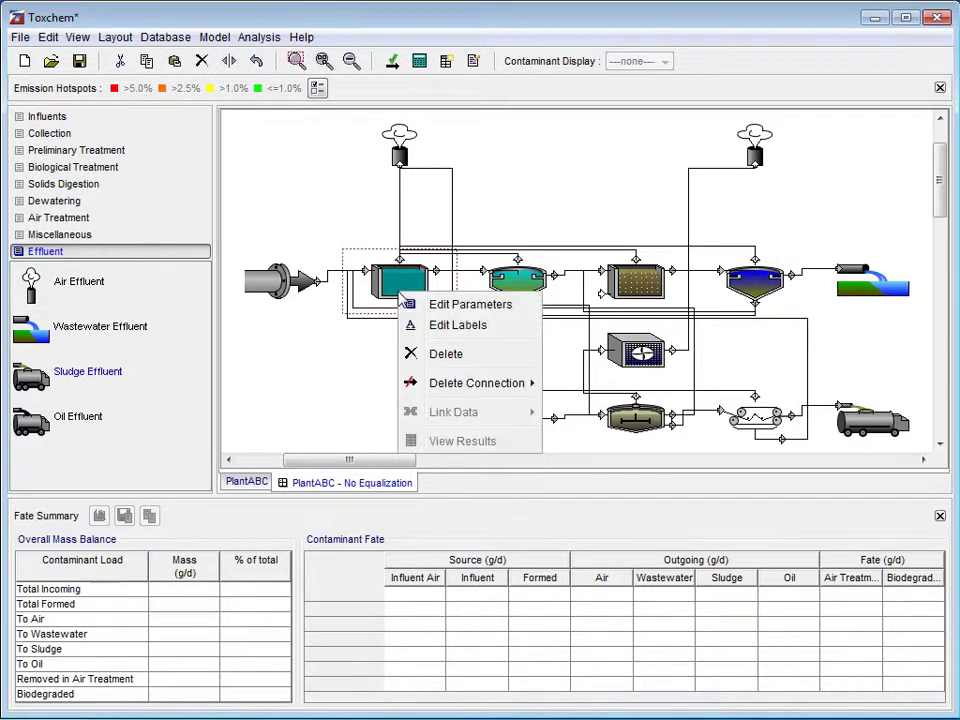
click(440, 357)
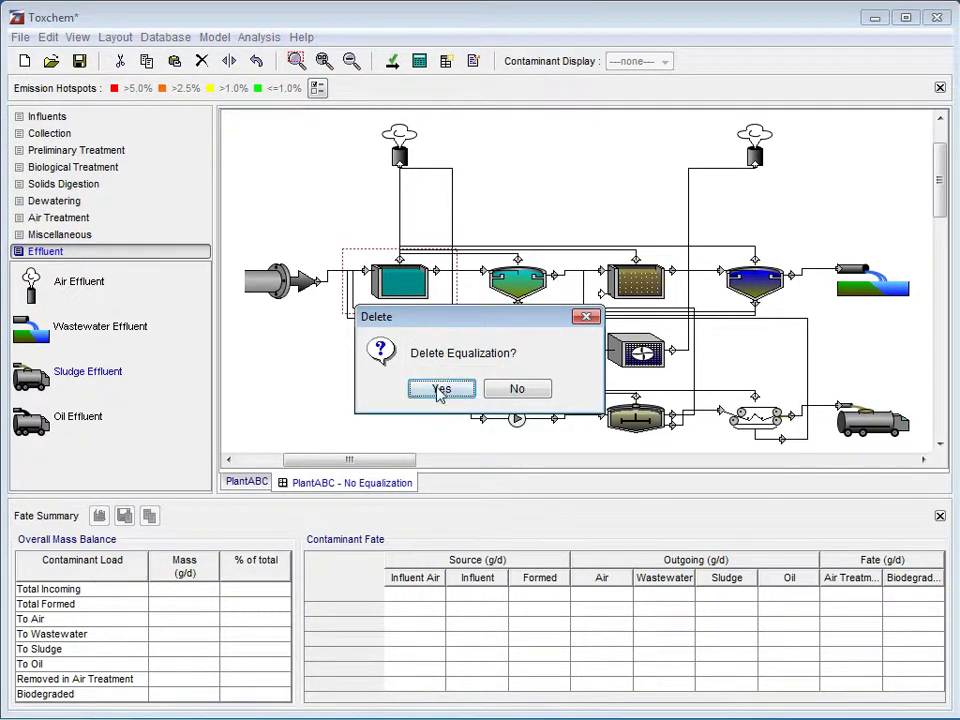
click(440, 390)
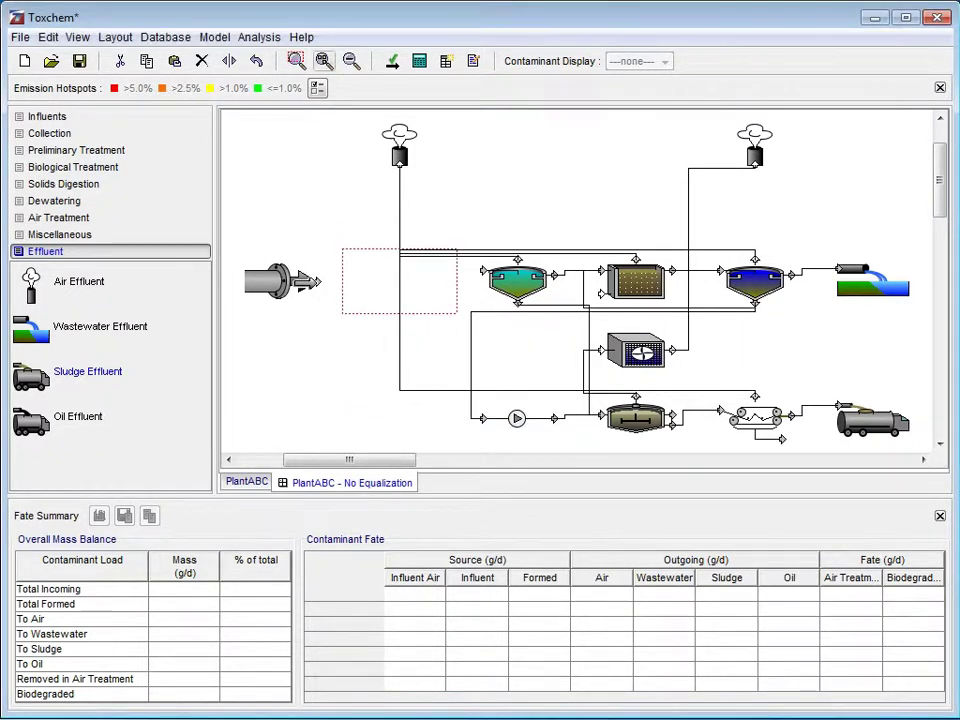
- Reroute the influent stream into the primary clarifier's inlet
drag(345, 278, 482, 271)
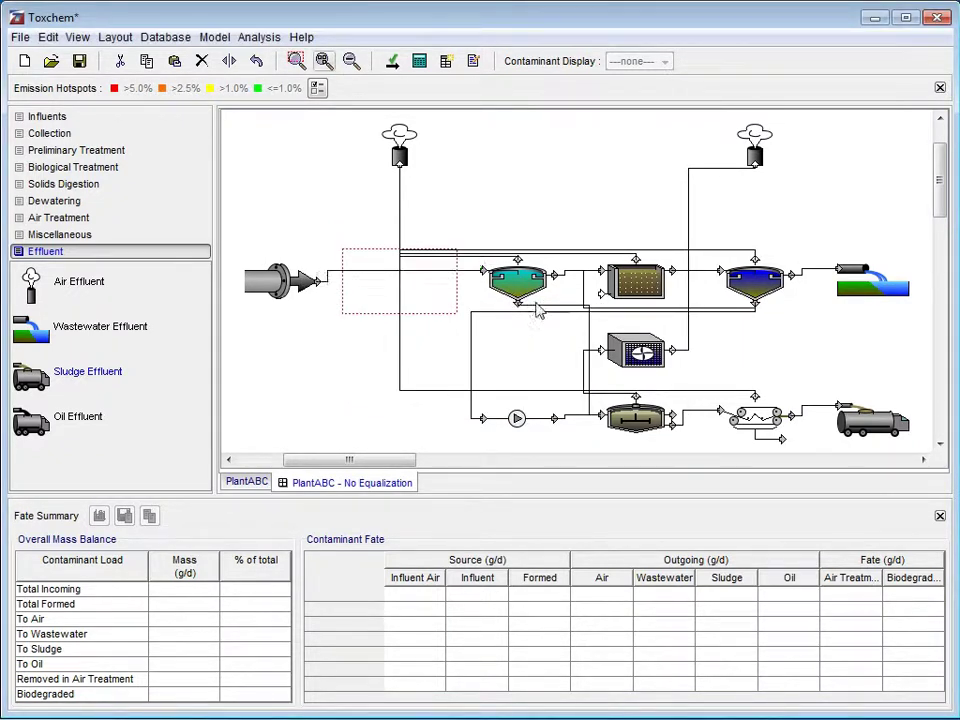
click(435, 270)
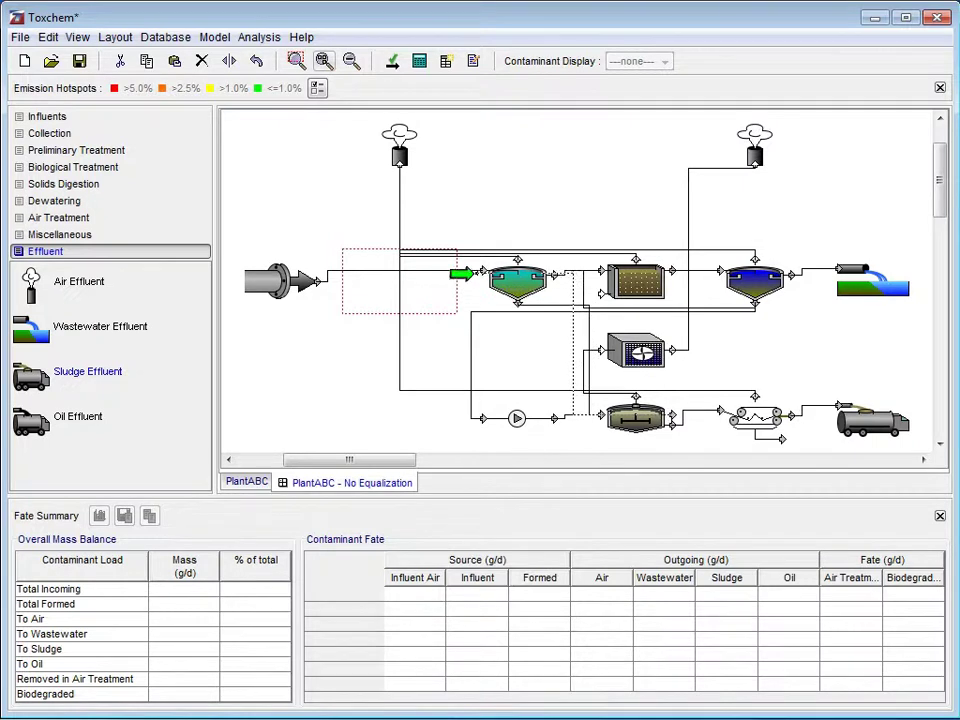
click(402, 205)
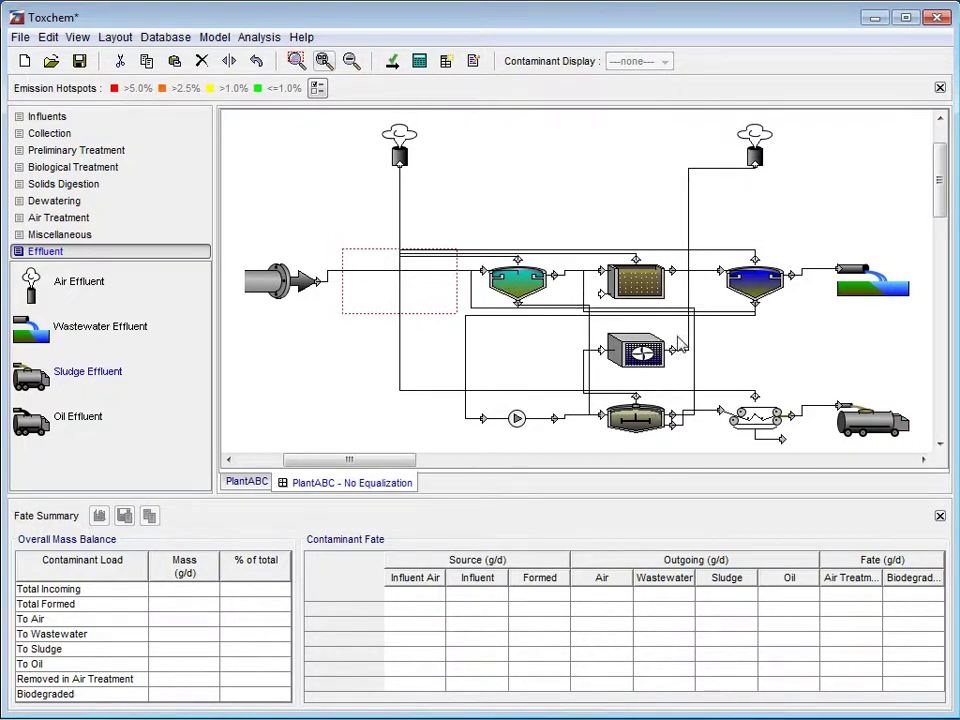
click(462, 270)
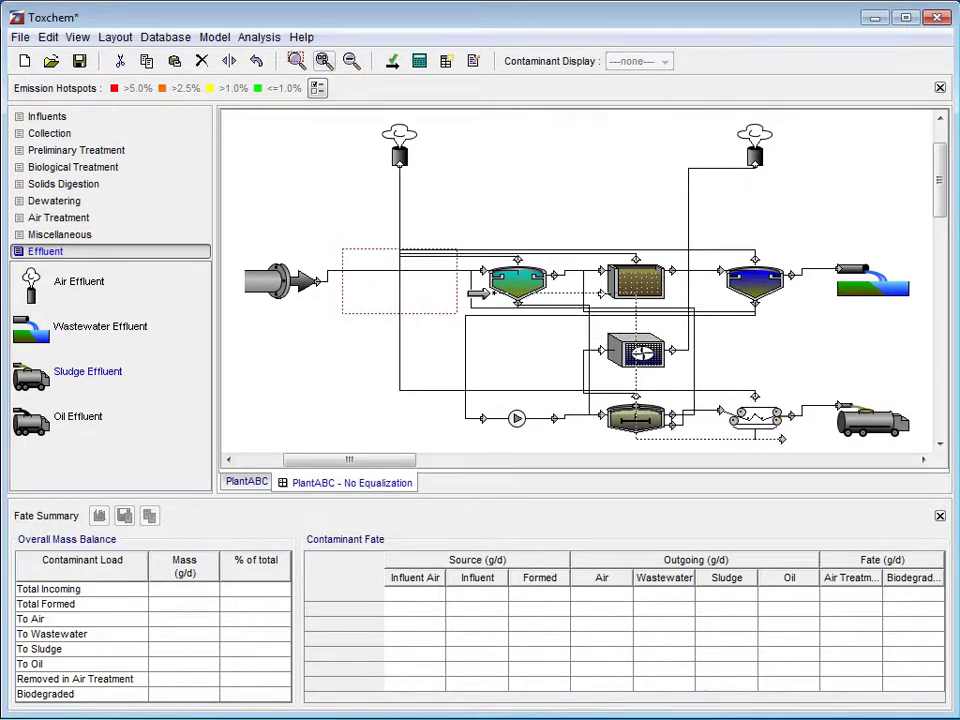
drag(467, 270, 481, 276)
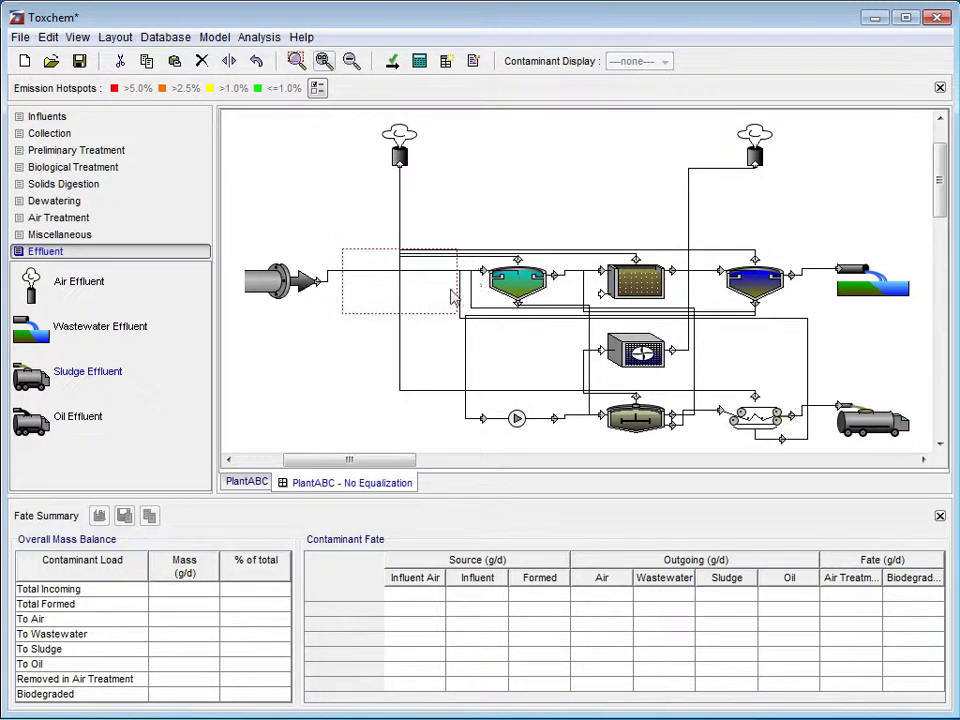
- Save the project as 'Test Plant 1' in the Documents folder
click(252, 484)
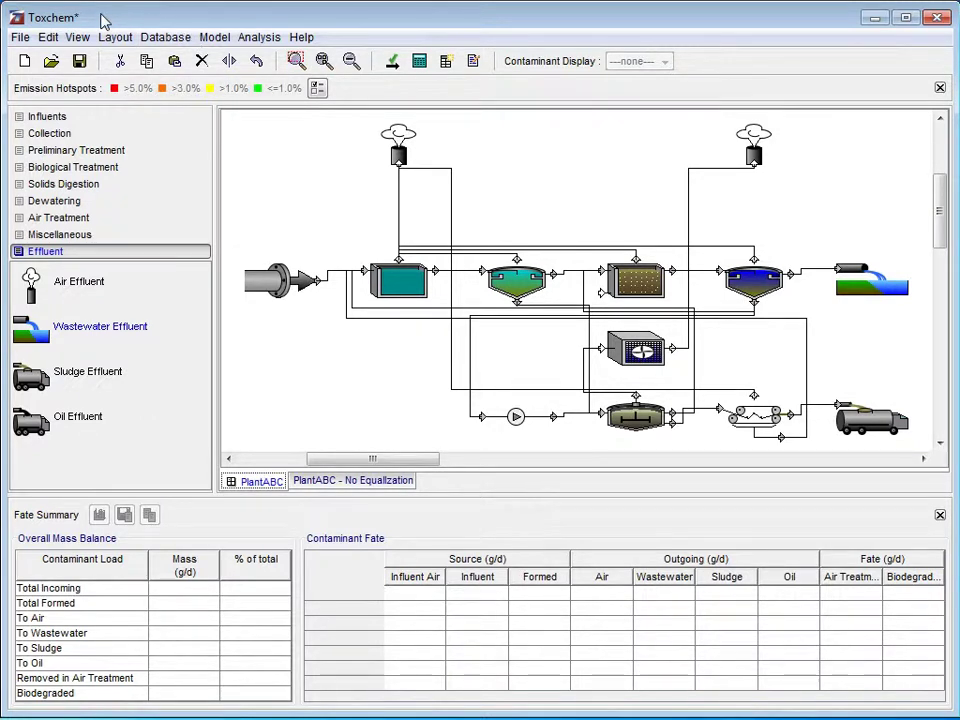
click(20, 37)
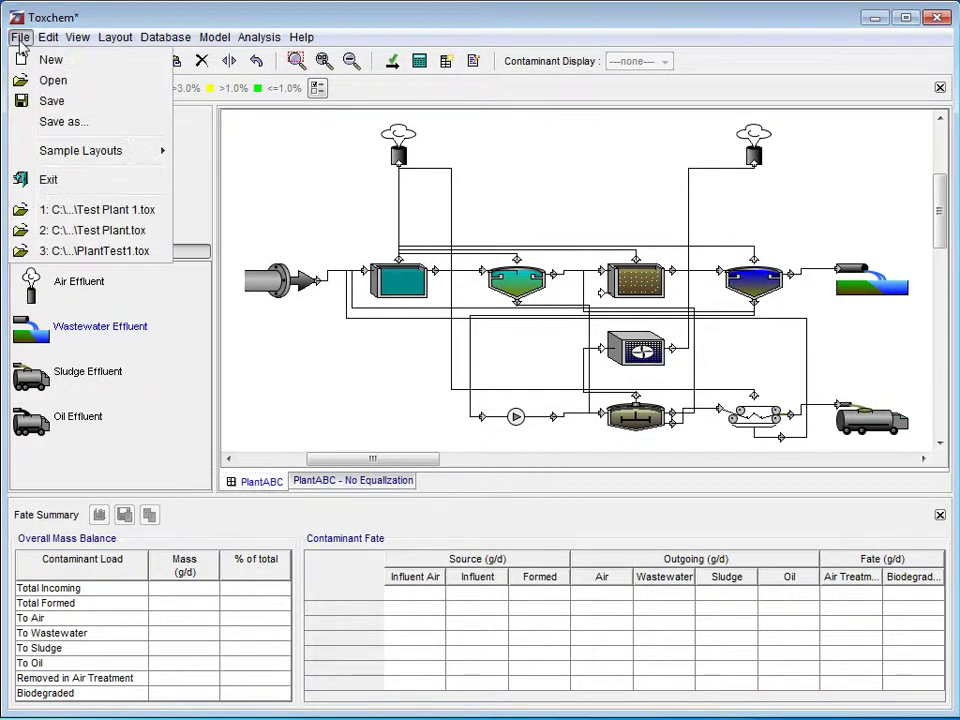
click(53, 124)
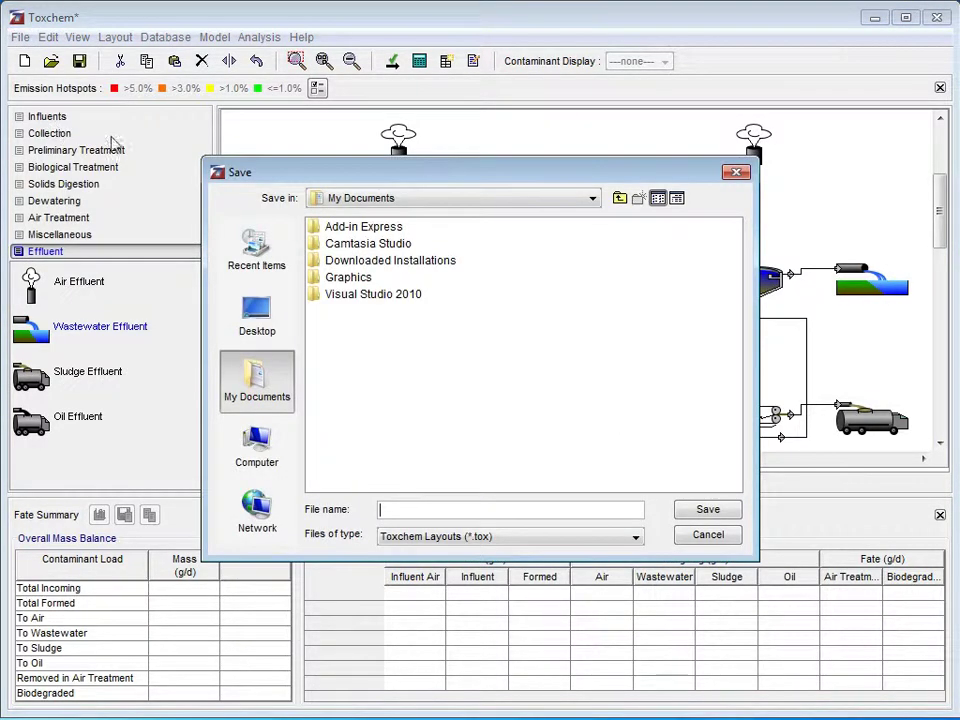
click(451, 513)
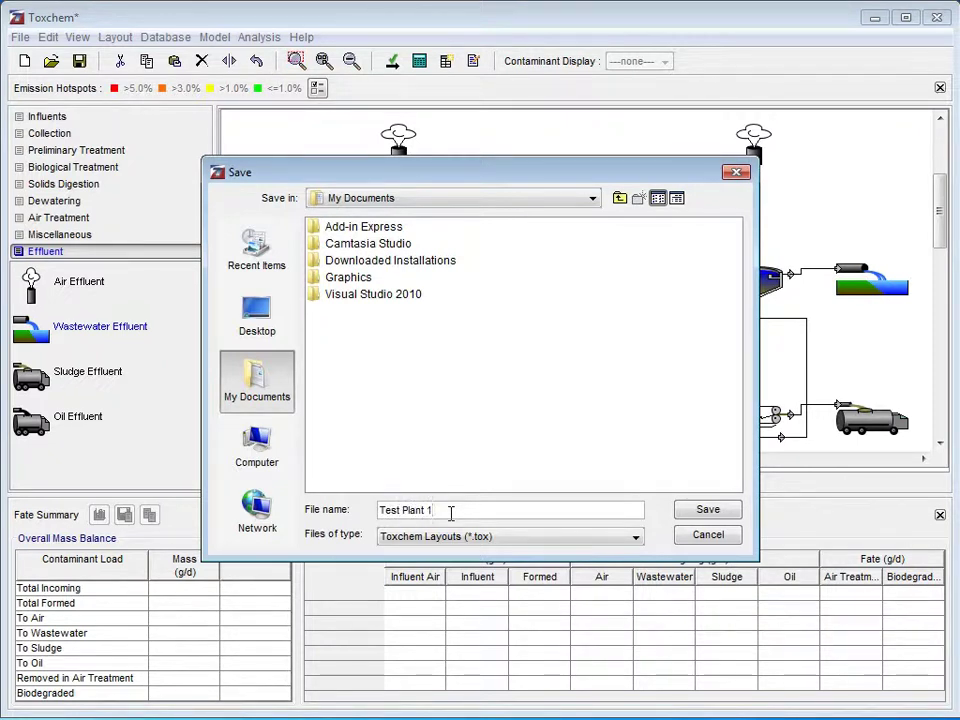
click(692, 512)
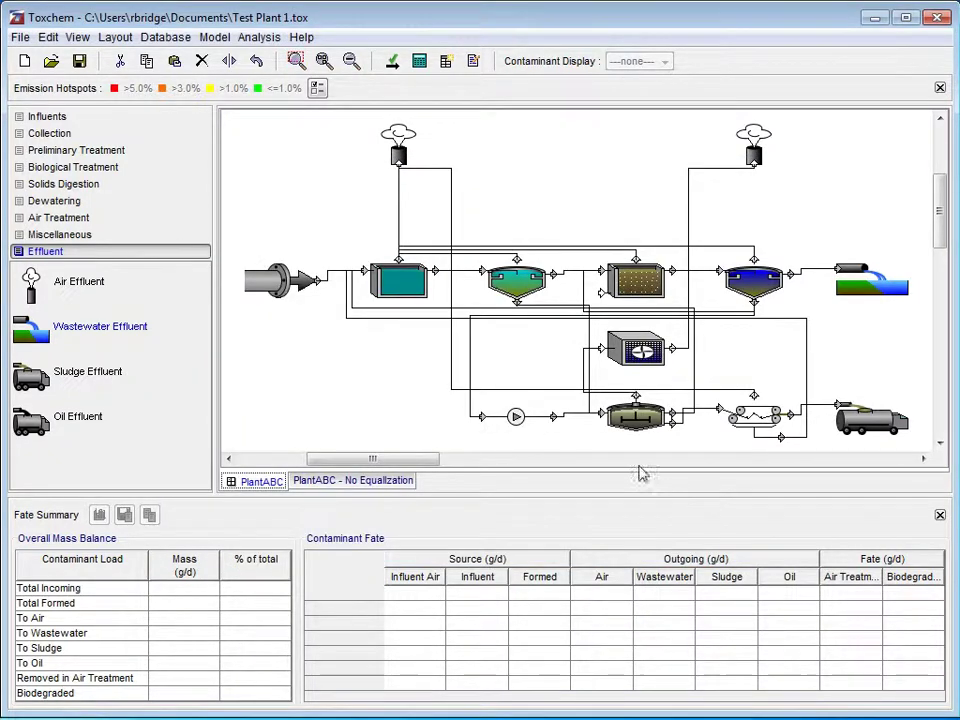